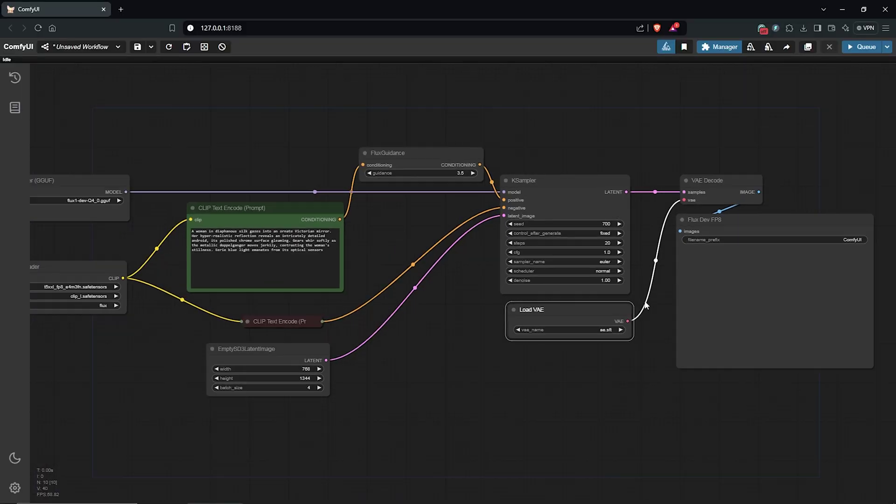
Change the Flux Dev FP8 save node's filename prefix to start with FluxLora/
scroll(693, 418, up, 3)
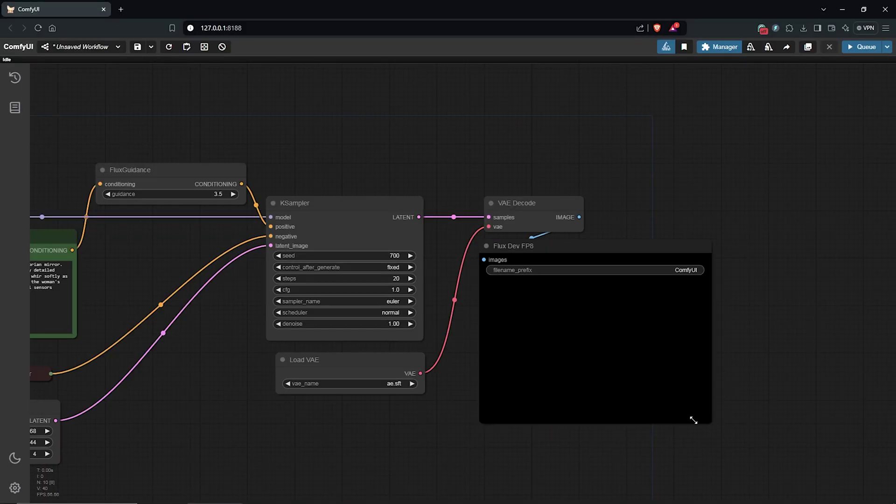
click(717, 232)
text(FluxLora/L)
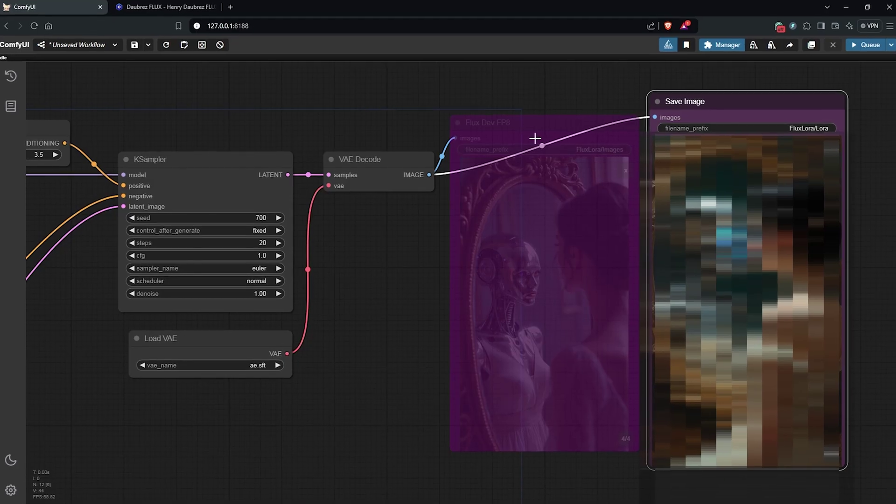
right_click(523, 112)
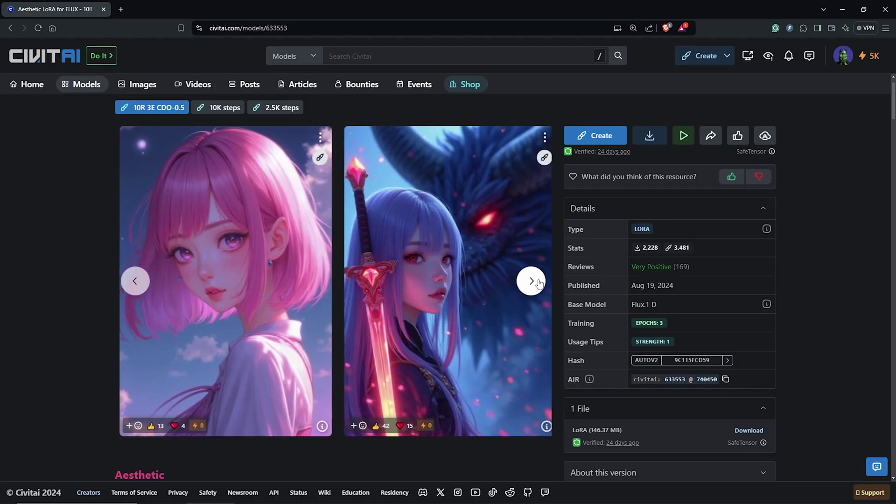
Browse the Aesthetic LoRA and Daubrez sample images on Civitai
click(536, 281)
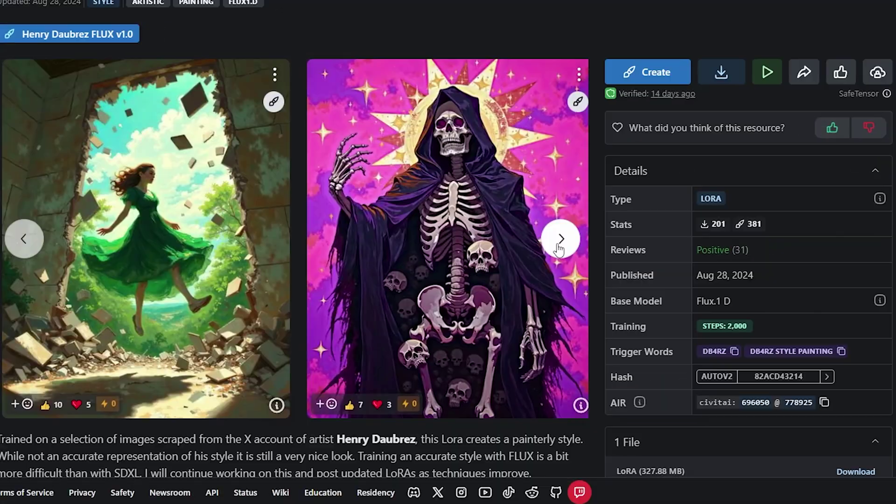
click(556, 237)
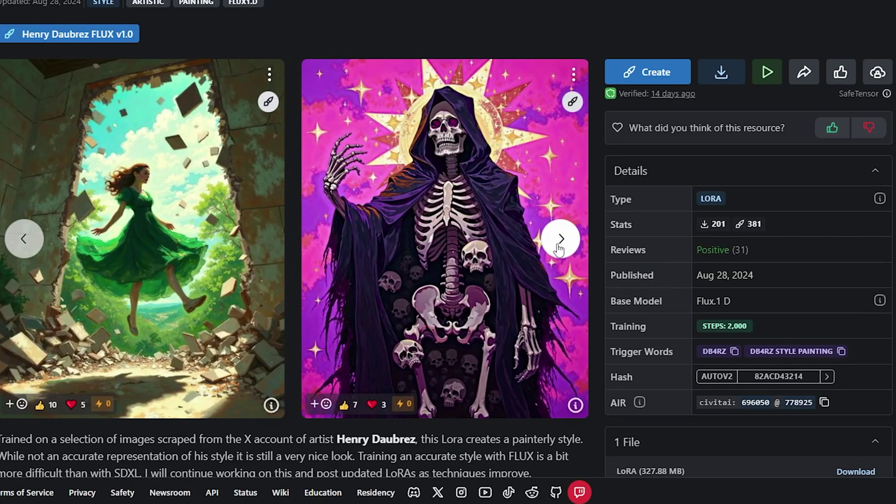
click(557, 237)
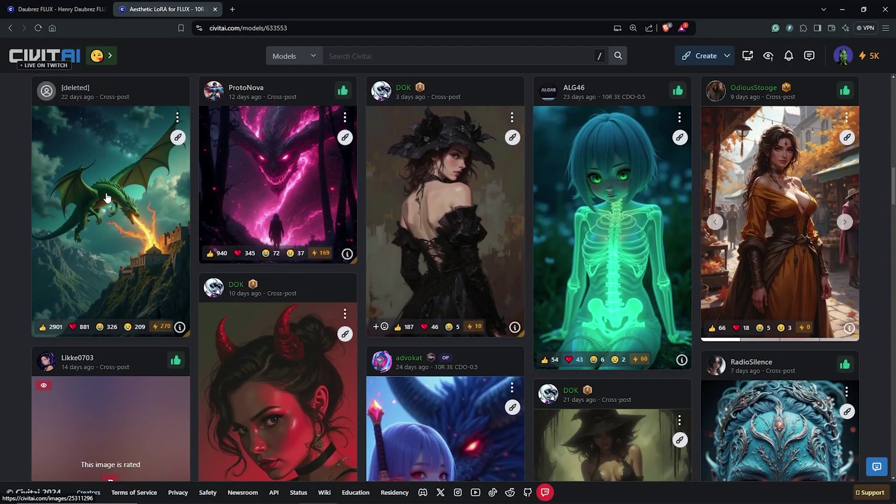
scroll(269, 191, down, 10)
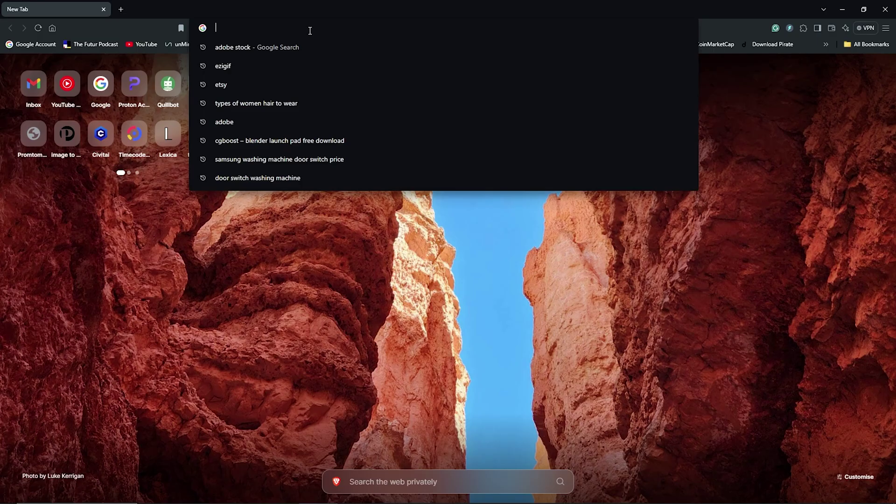
Load the Daubrez FLUX model page from the pasted address and select its title
text(https://civitai.com/models/696050/daubrez-flux?modelVersionId=778925)
key(Return)
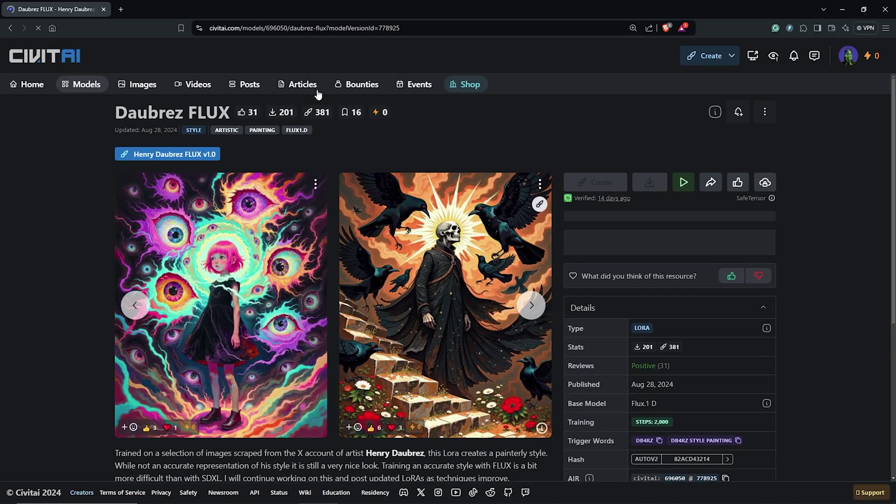
drag(114, 112, 233, 111)
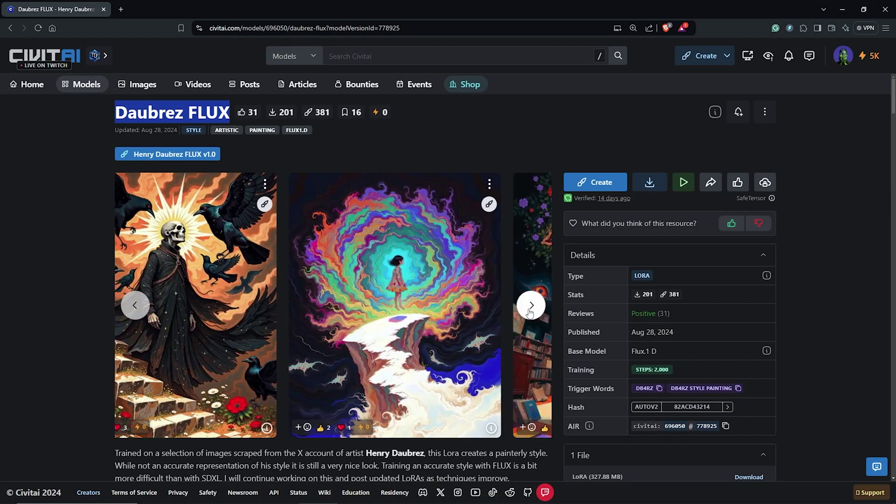
Look through the Daubrez FLUX sample images, then download the LoRA file
click(839, 475)
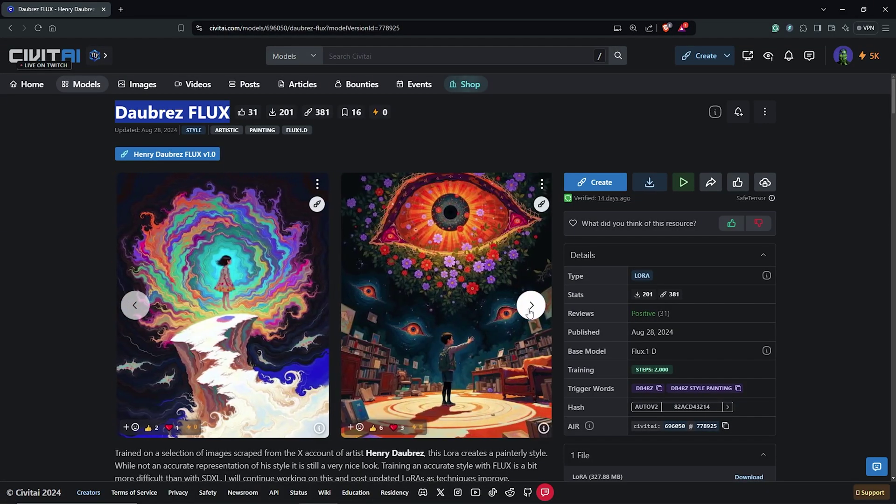
click(839, 475)
click(839, 475)
click(531, 306)
click(531, 306)
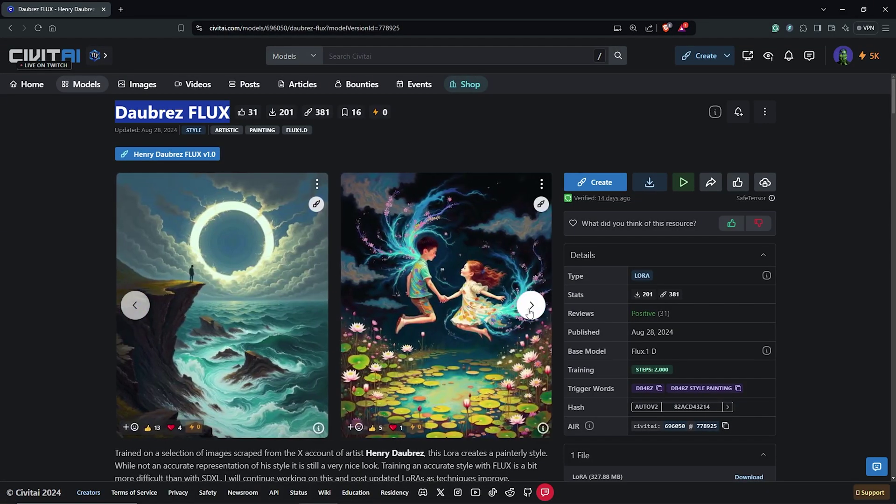
click(532, 306)
click(531, 306)
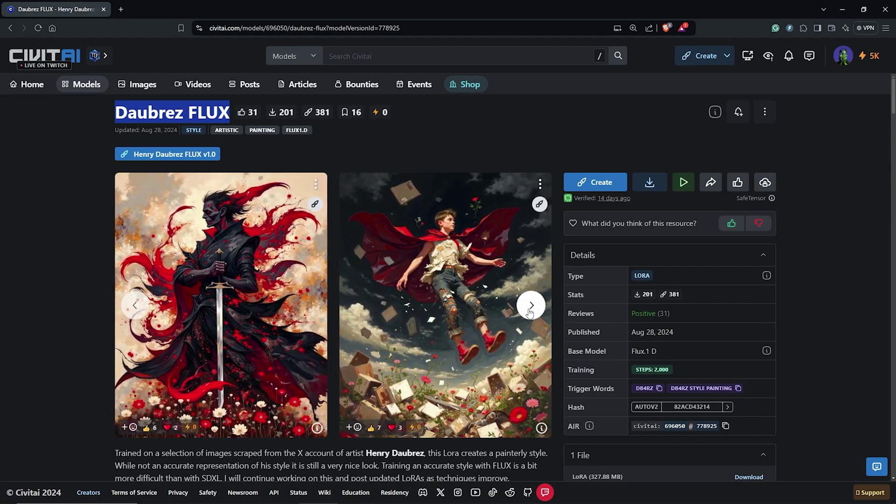
click(531, 306)
click(531, 306)
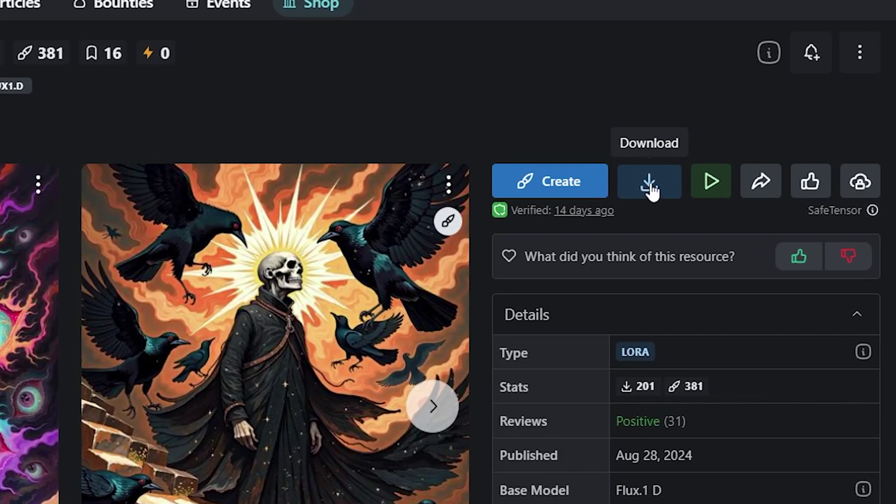
click(651, 186)
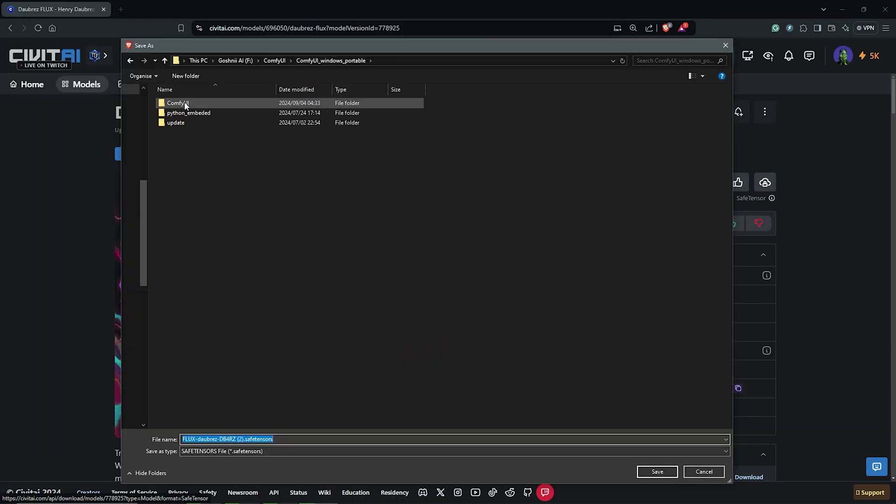
Put the LoRA download in ComfyUI's models\loras\FLUX folder, also checking xlabs\loras\FLUX
double_click(178, 104)
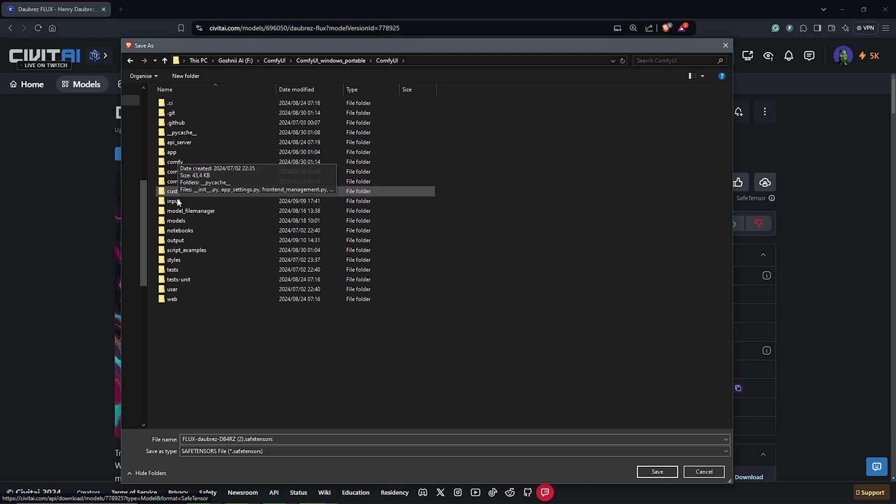
double_click(185, 221)
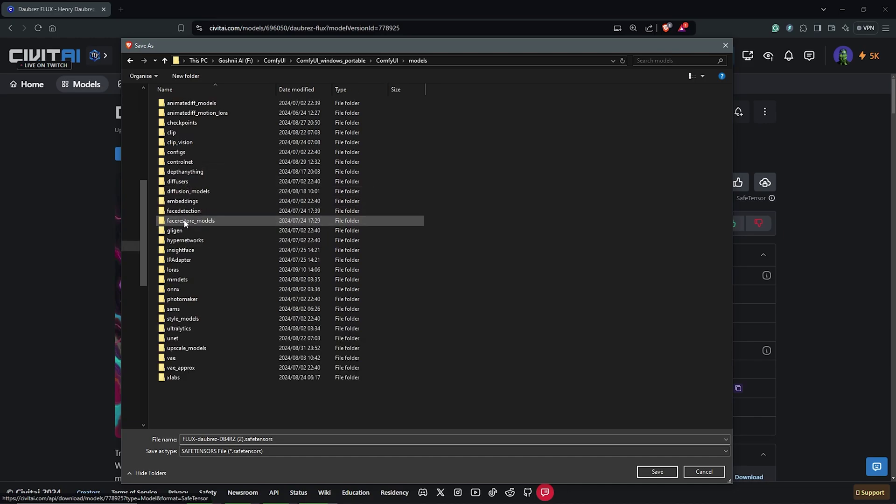
double_click(180, 270)
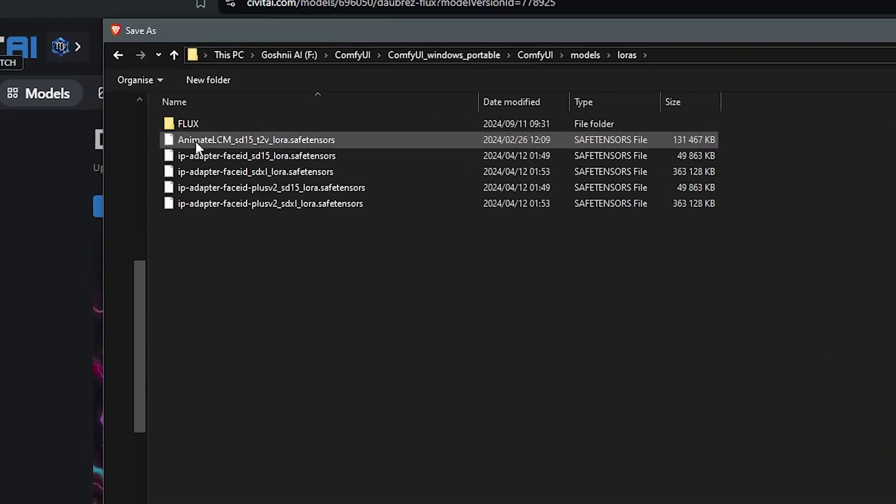
double_click(197, 123)
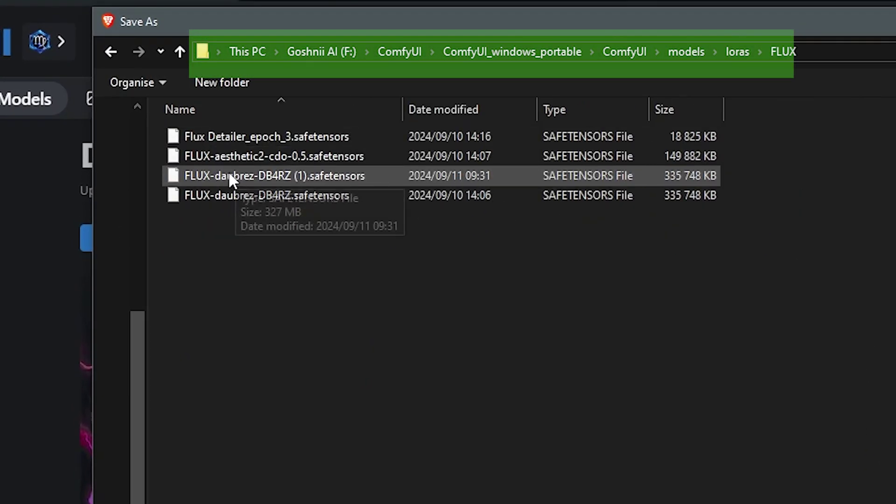
click(680, 53)
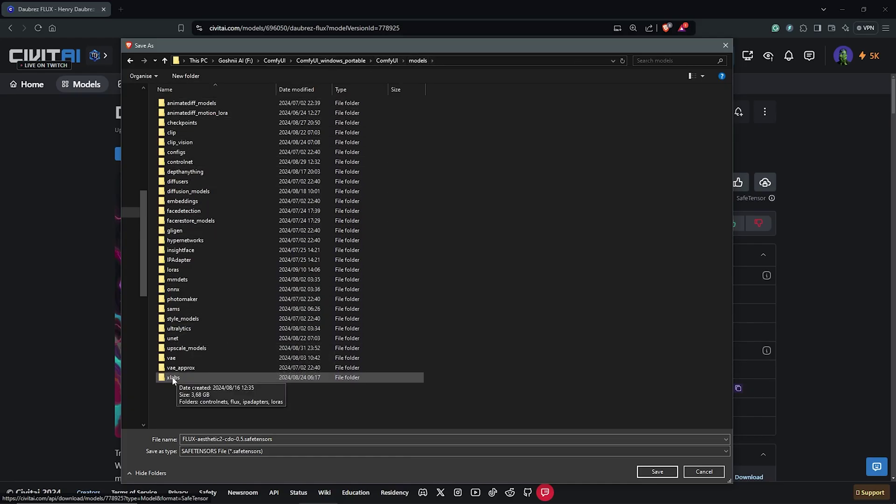
double_click(173, 378)
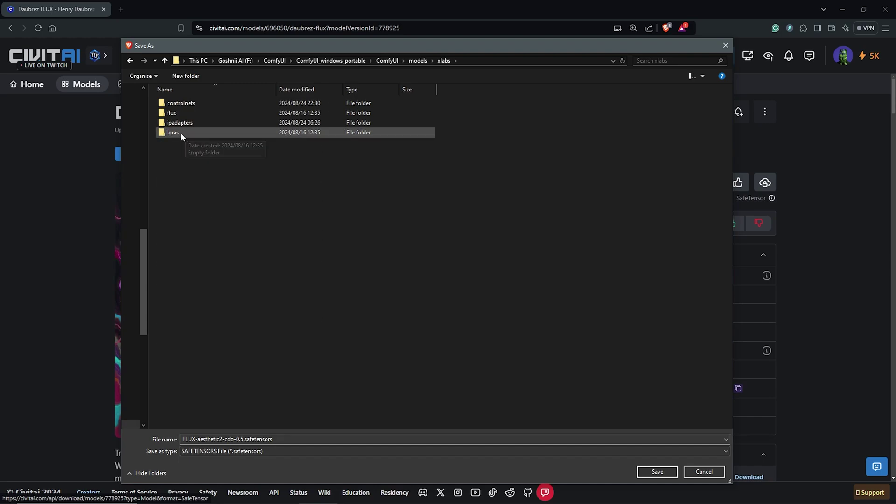
double_click(173, 133)
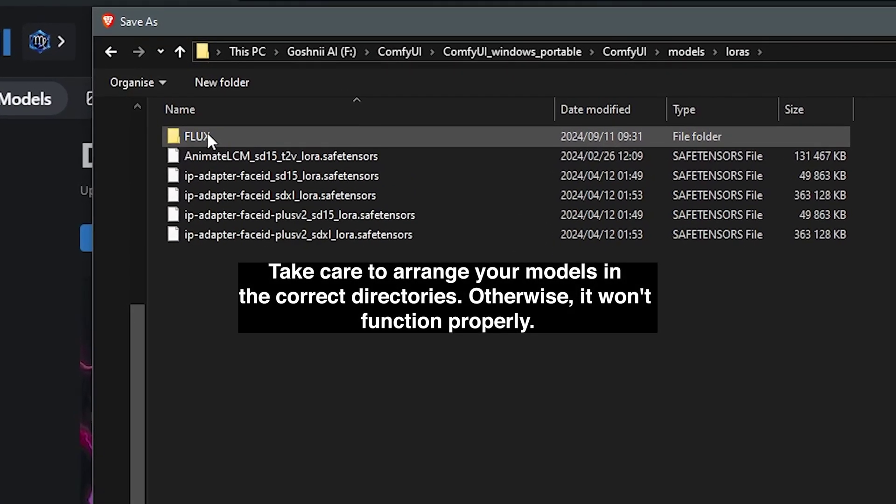
double_click(207, 135)
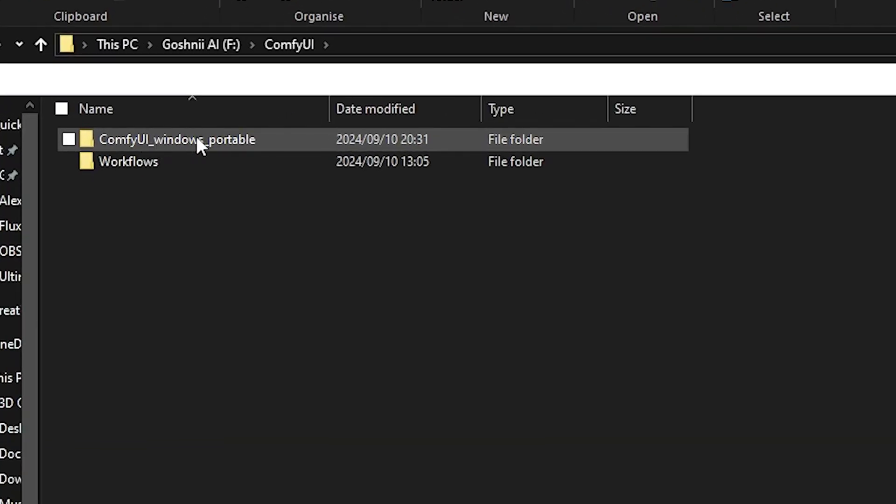
Launch ComfyUI by running run_nvidia_gpu.bat from the ComfyUI_windows_portable folder
double_click(197, 136)
click(141, 337)
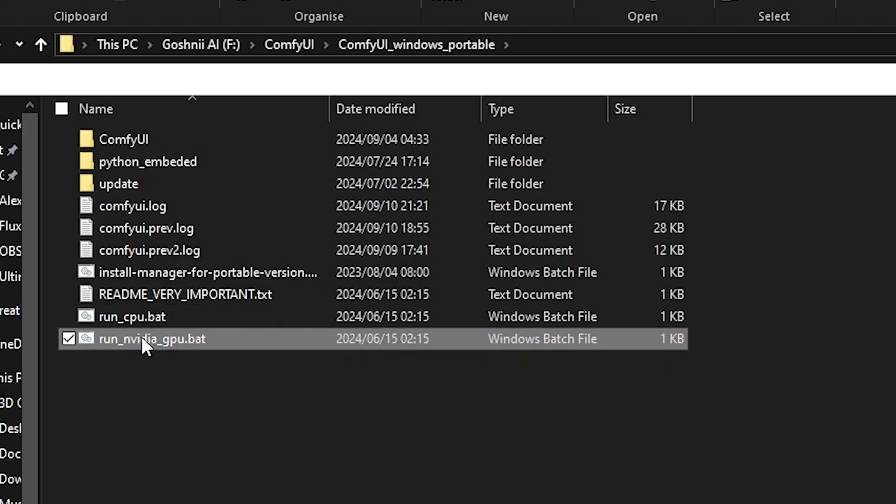
right_click(142, 337)
click(197, 278)
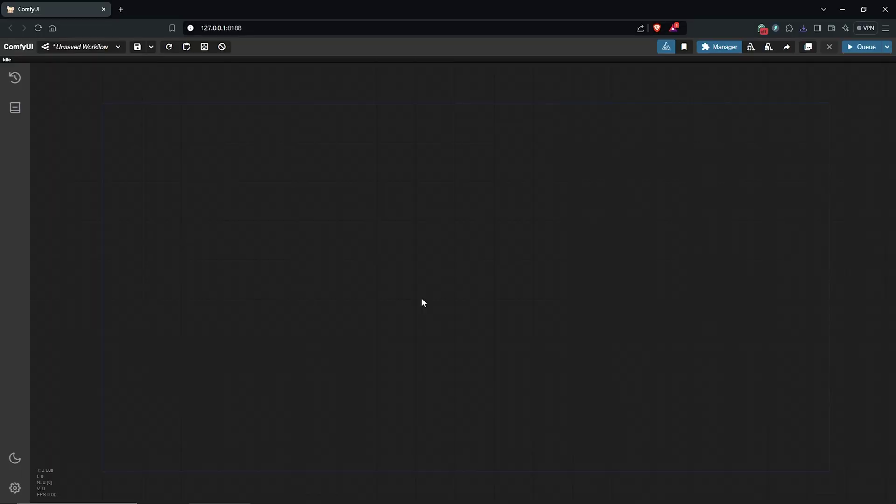
Load the FluxSimpleWorkflow.png workflow file into ComfyUI
click(118, 49)
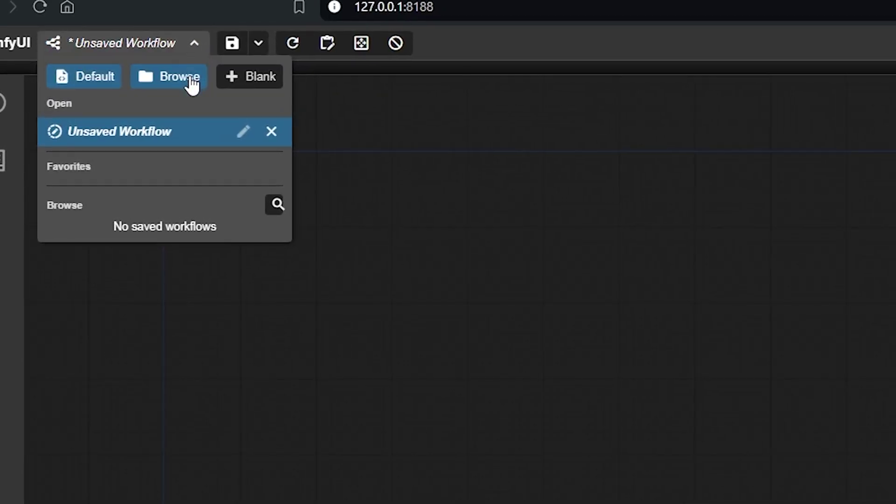
click(179, 81)
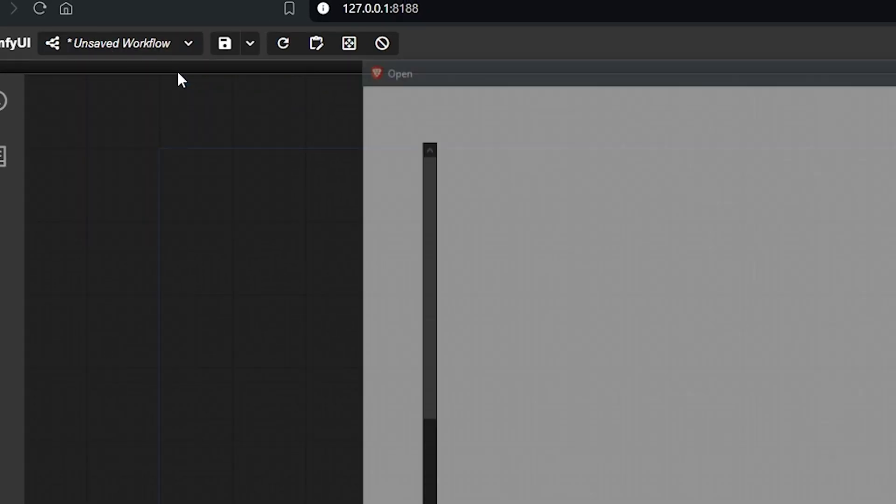
click(486, 202)
click(741, 485)
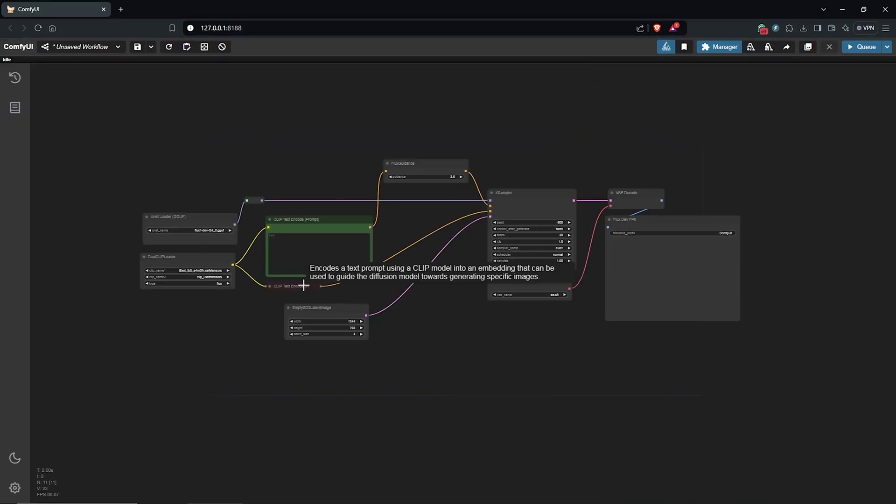
Arrange the Unet Loader and latent nodes, keeping flux as the DualCLIPLoader type
scroll(409, 326, up, 3)
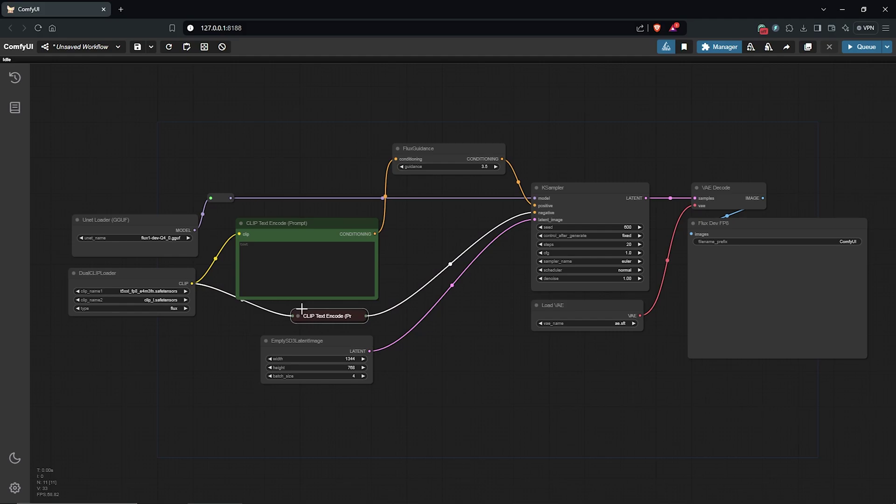
drag(159, 220, 155, 191)
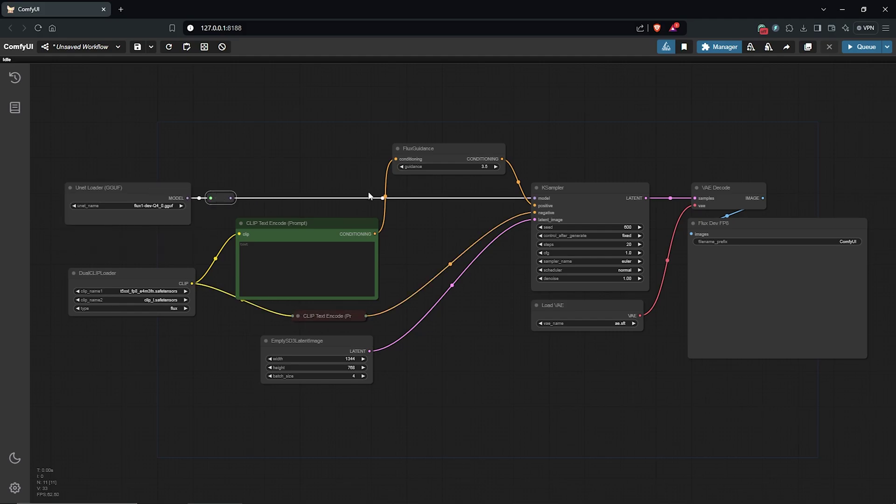
scroll(103, 150, up, 8)
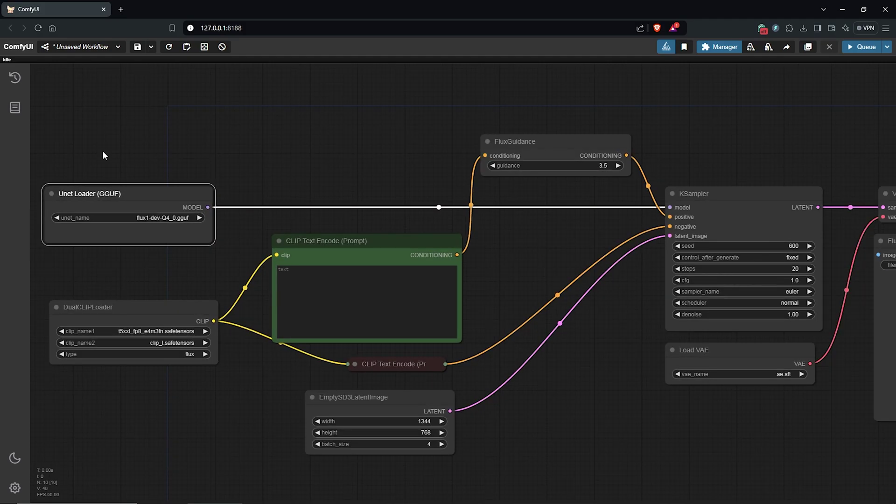
scroll(267, 155, down, 2)
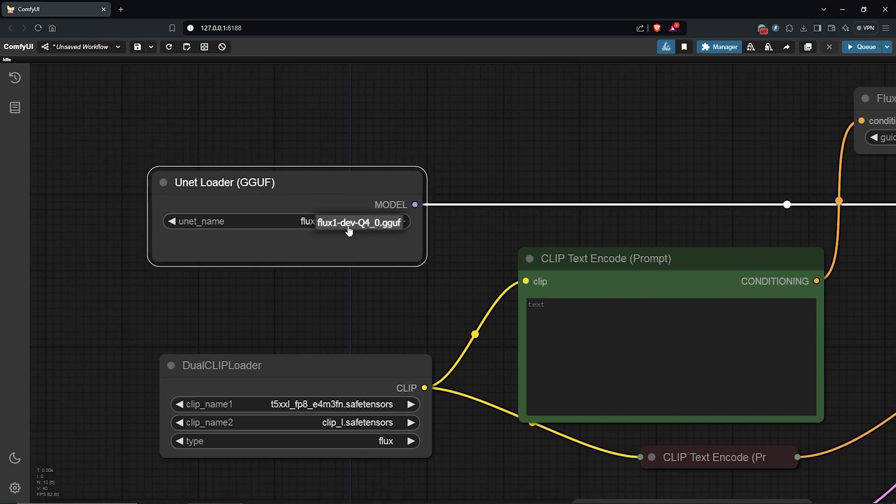
scroll(354, 228, down, 3)
drag(419, 313, 402, 223)
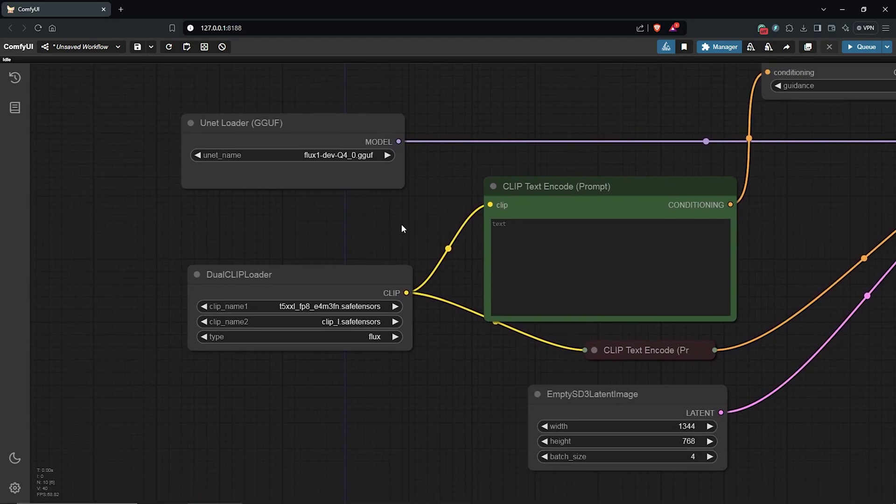
click(322, 281)
scroll(318, 278, up, 2)
scroll(308, 313, up, 1)
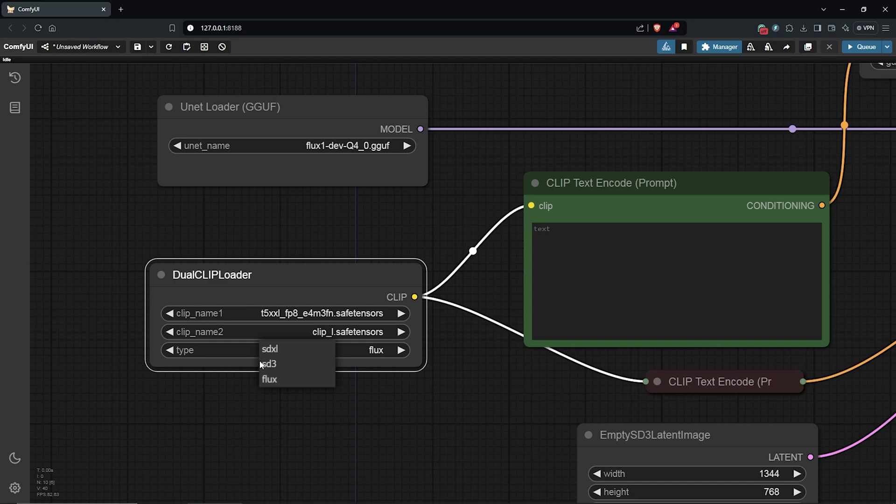
click(278, 386)
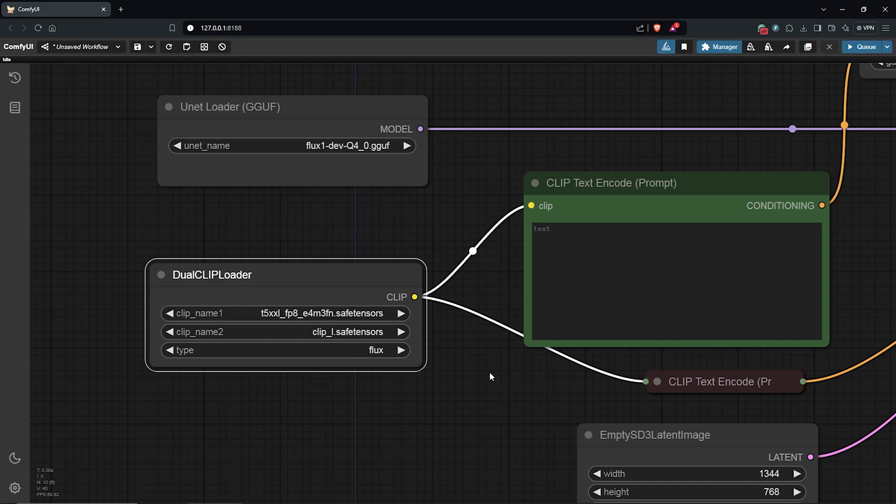
drag(490, 372, 371, 384)
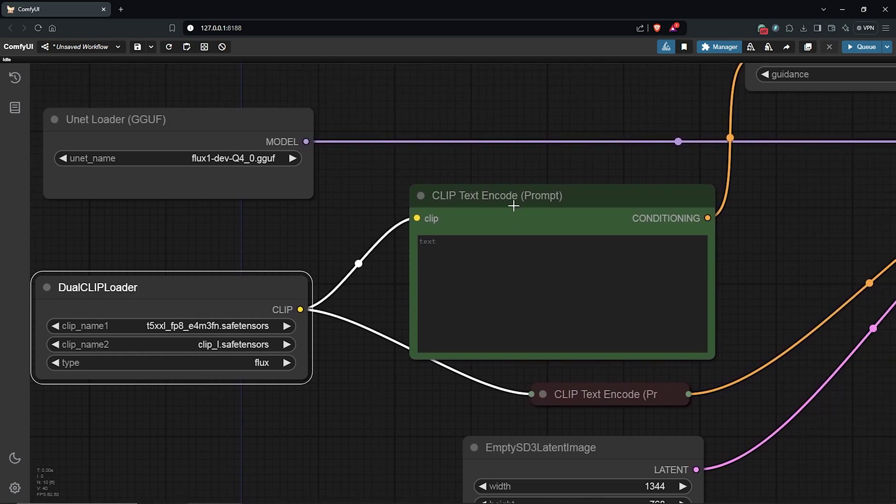
Paste the woman-in-silk, Victorian mirror, chrome android paragraph into the positive prompt
drag(513, 206, 529, 182)
click(477, 239)
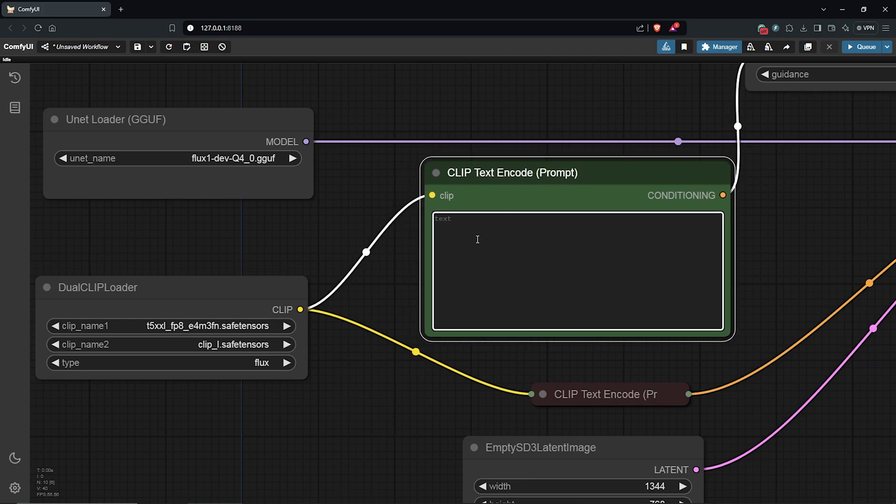
text(A woman in diaphanous silk gazes into an ornate Victorian mirror. Her hyper-realistic reflection reveals an intricately detailed android, its polished chrome surface gleaming. Gears whir softly as the metallic doppelganger moves jerkily, contrasting the woman's stillness. Eerie blue light emanates from its optical sensors)
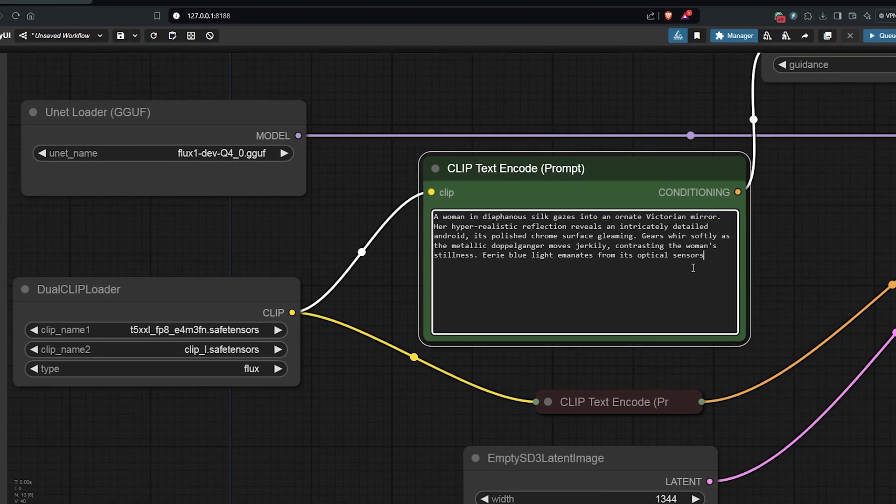
drag(770, 306, 640, 260)
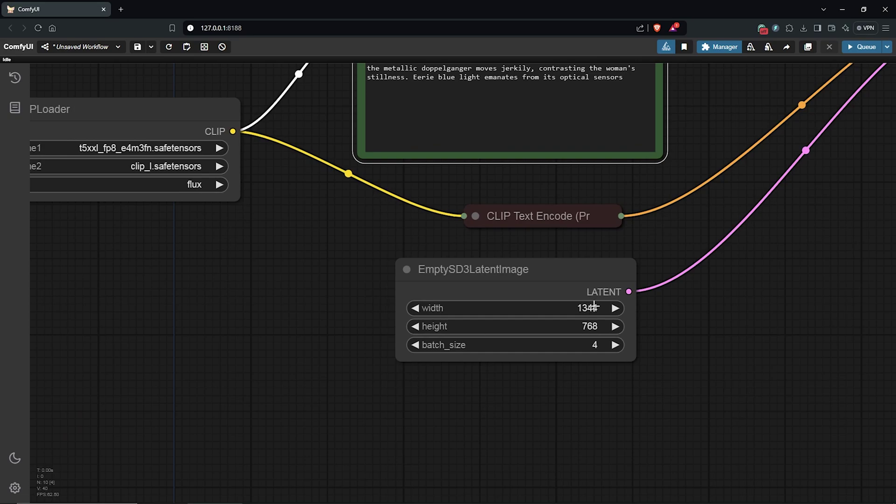
Set EmptySD3LatentImage to 768 wide by 1344 high, leaving batch size at 4
click(589, 307)
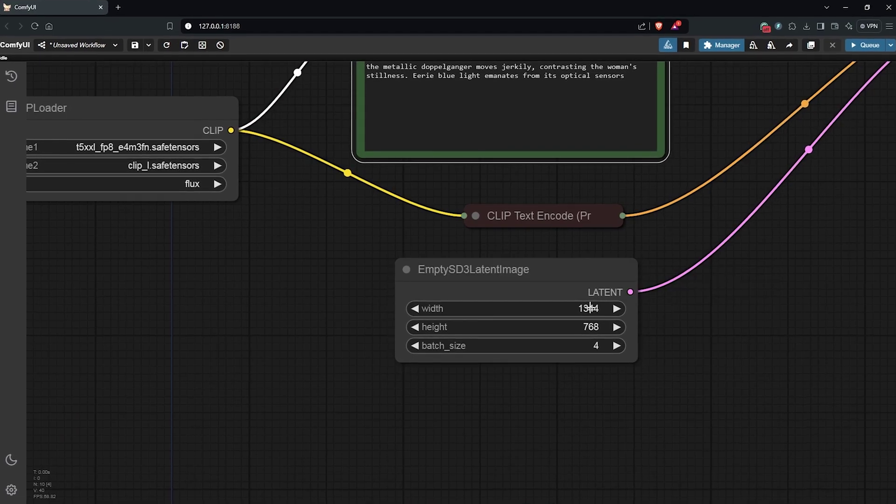
click(589, 307)
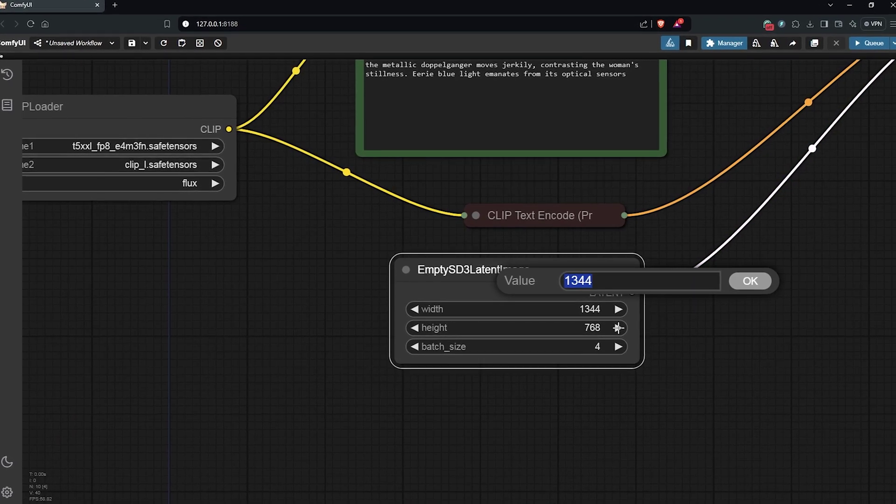
text(768)
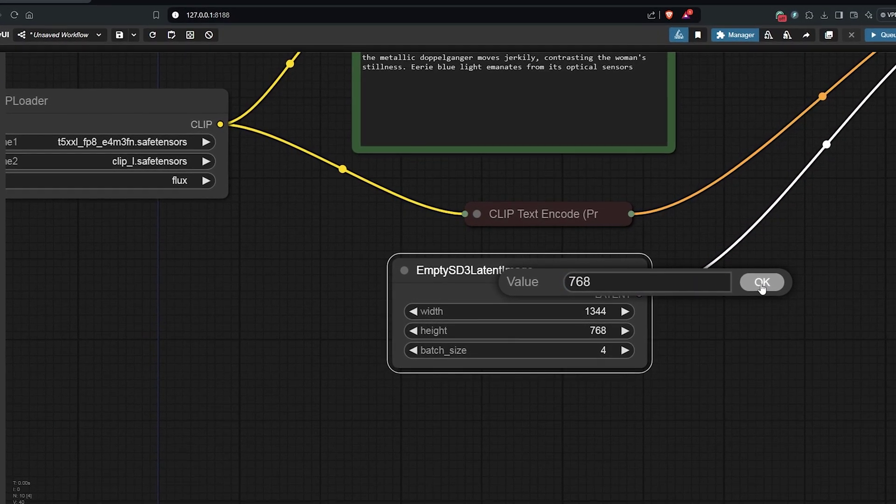
click(754, 281)
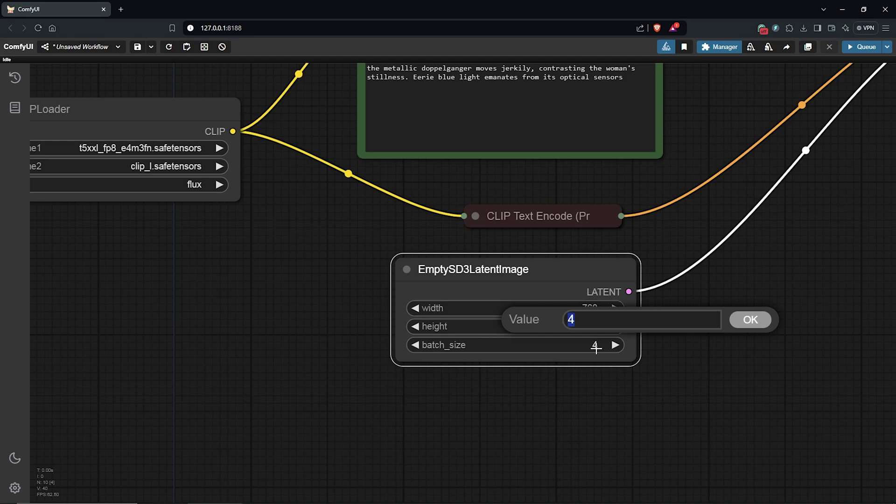
click(748, 320)
scroll(770, 315, down, 5)
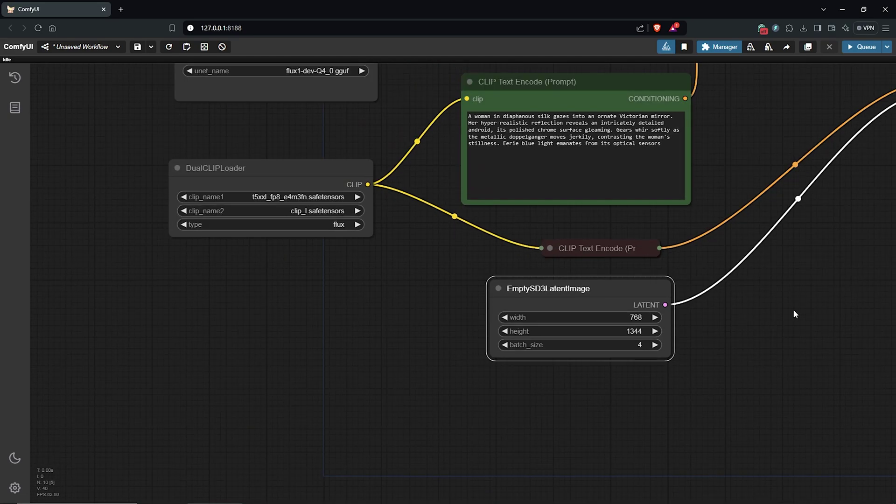
Give the KSampler seed 700 with control_after_generate set to fixed
click(496, 253)
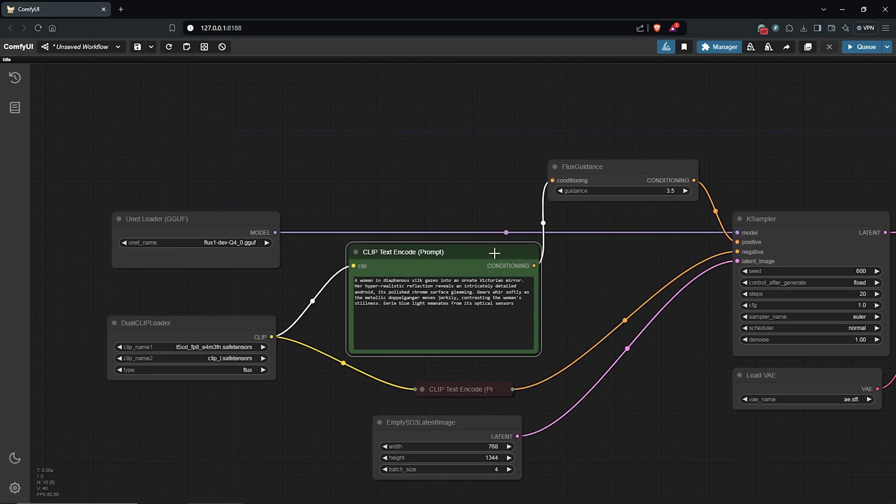
drag(609, 172, 620, 170)
scroll(747, 242, down, 2)
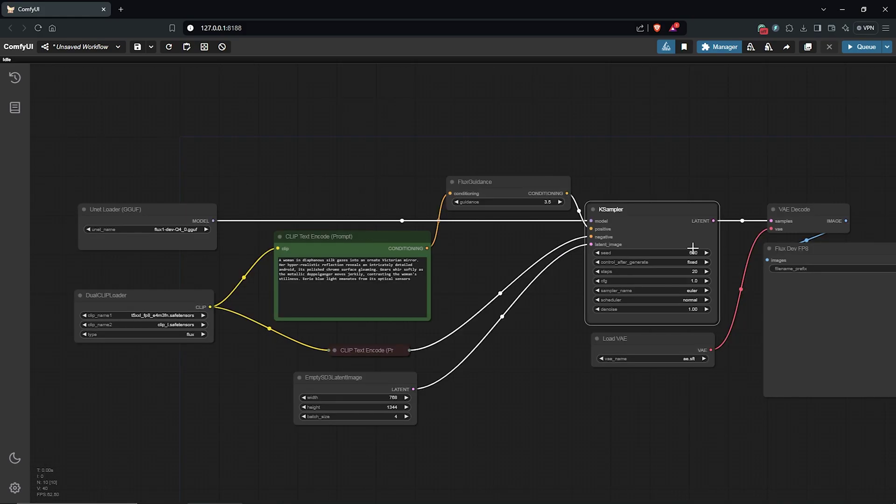
scroll(708, 257, up, 5)
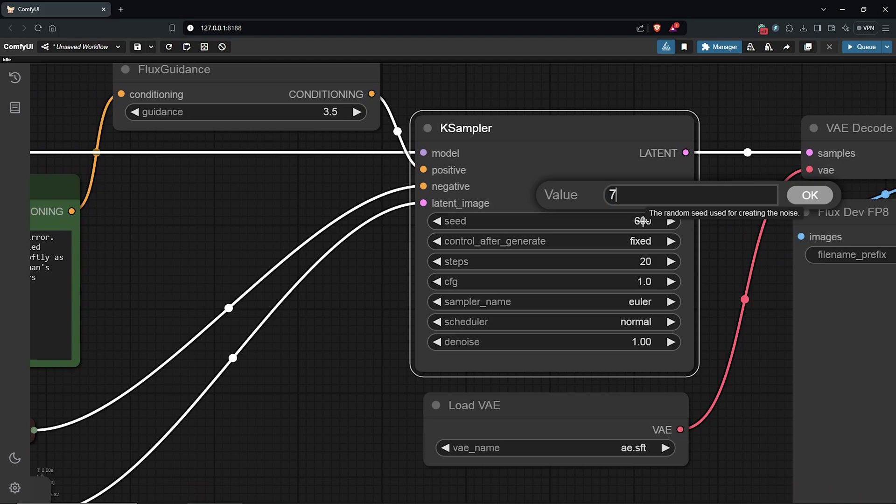
key(Return)
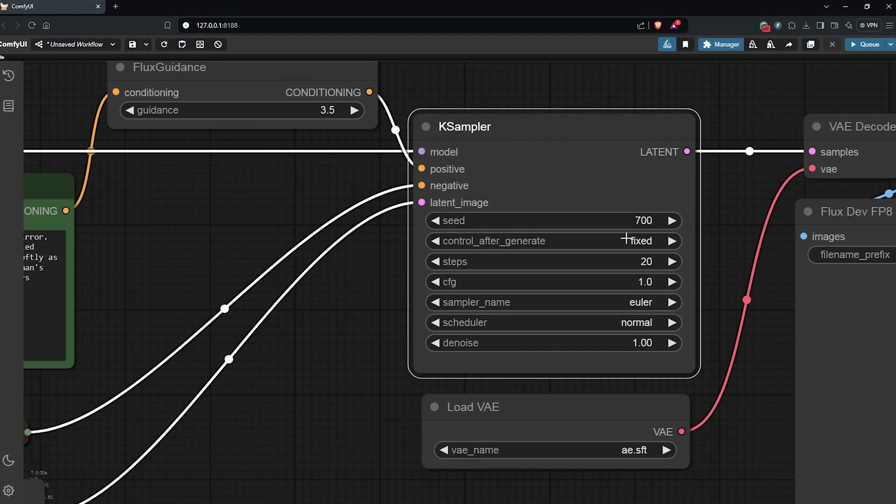
click(632, 240)
click(619, 230)
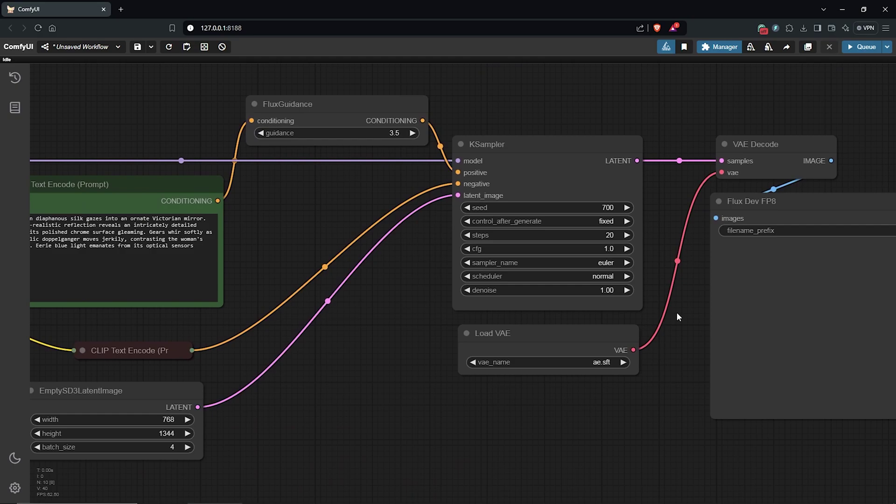
drag(640, 320, 607, 288)
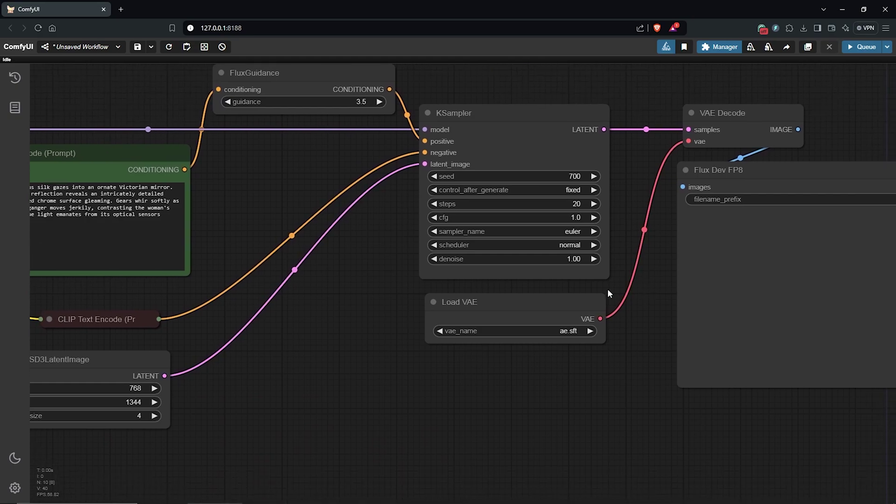
click(562, 332)
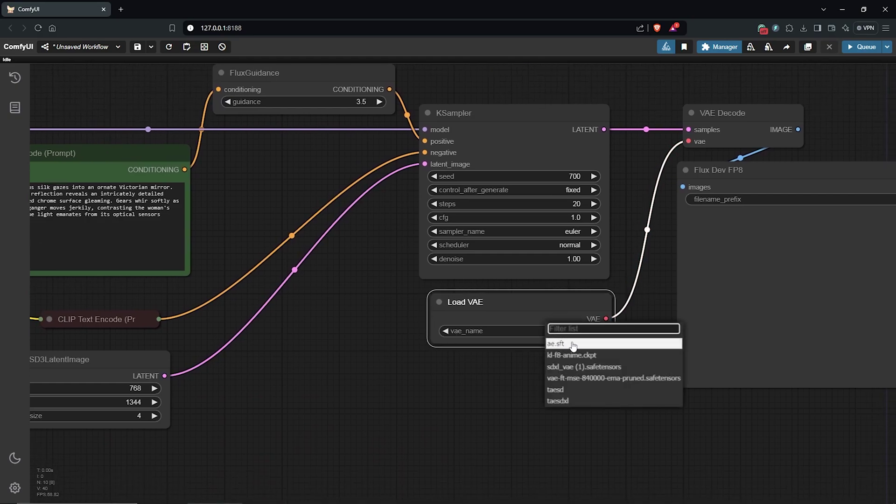
click(579, 345)
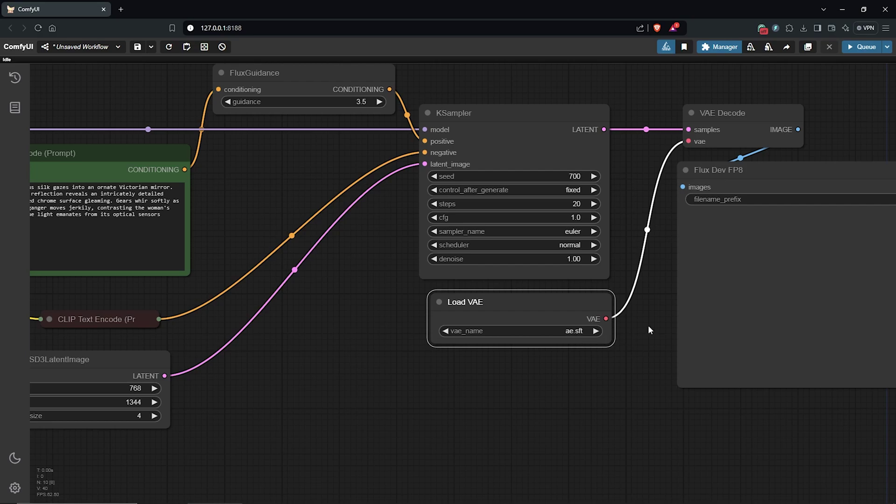
scroll(613, 301, down, 3)
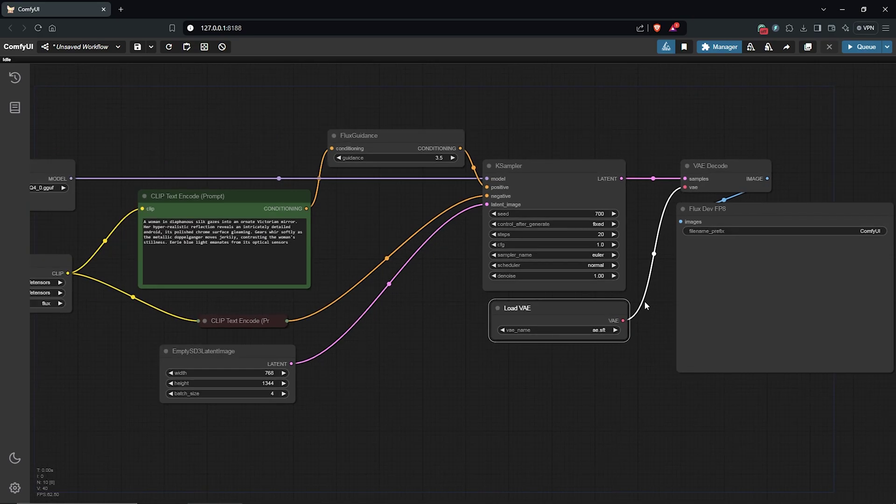
scroll(646, 304, up, 2)
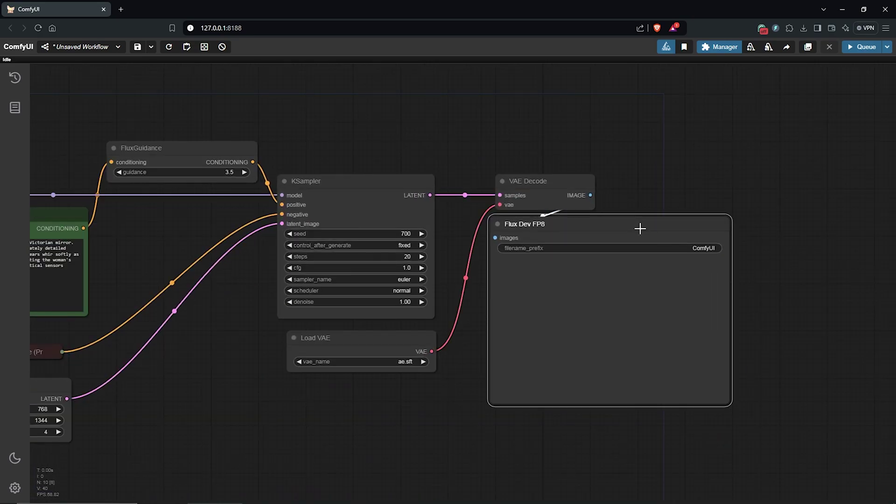
Color the Flux Dev FP8 node black, make it narrower, and move it right
right_click(640, 228)
mouse_move(695, 365)
click(764, 447)
drag(729, 404, 592, 427)
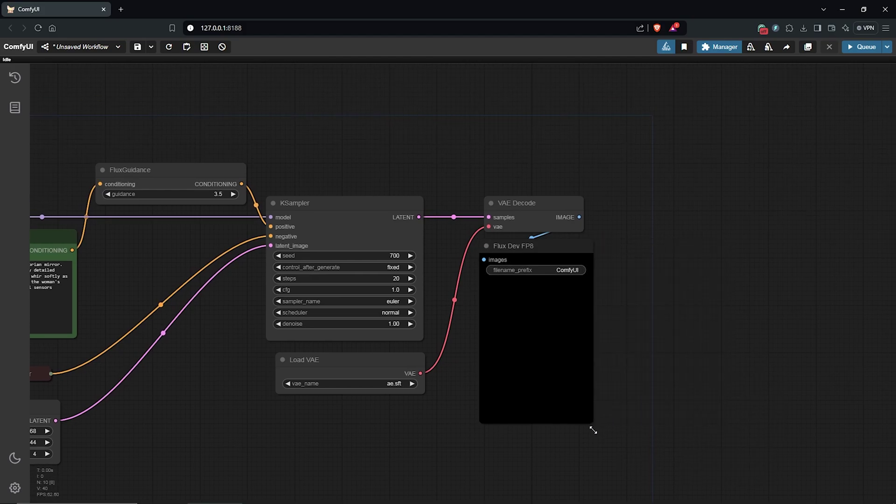
drag(555, 240, 666, 206)
Set the Flux Dev FP8 filename prefix to FluxLora/Images and fit the workflow in view
click(666, 226)
text(FluxLora)
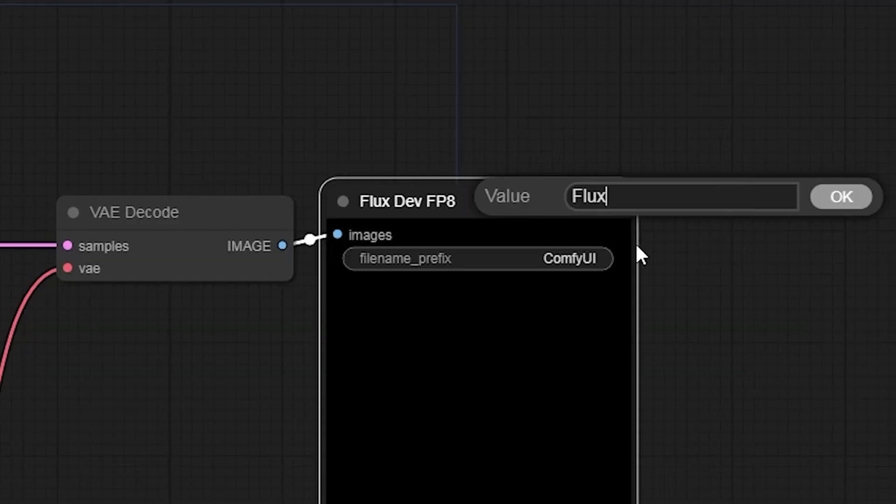
text(/Images)
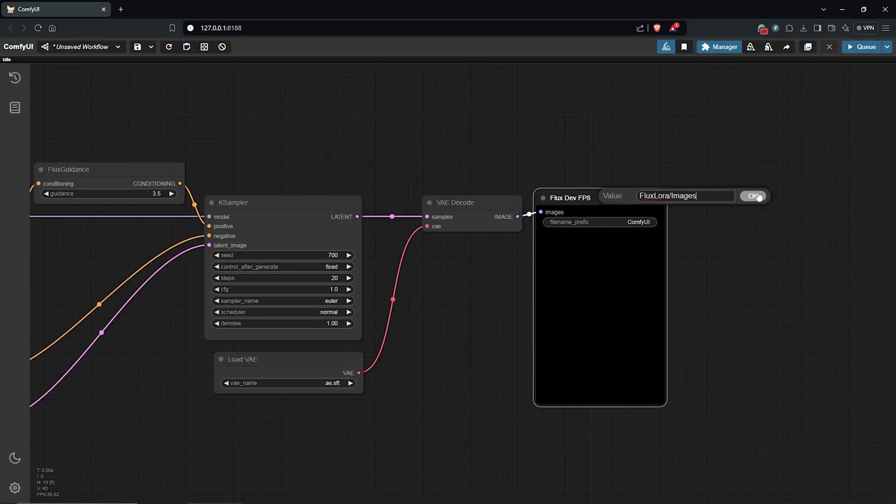
click(877, 191)
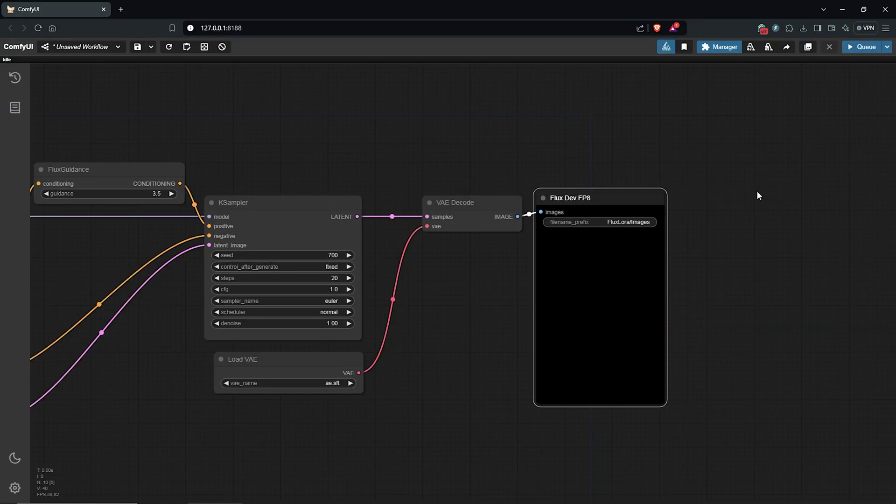
key(.)
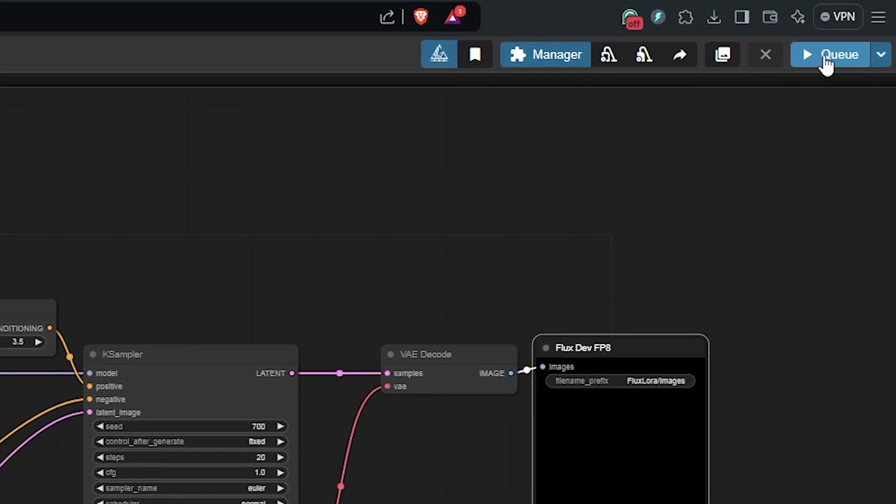
Queue the plain Flux workflow for four mirror images, view the fourth, and reframe the graph
click(825, 60)
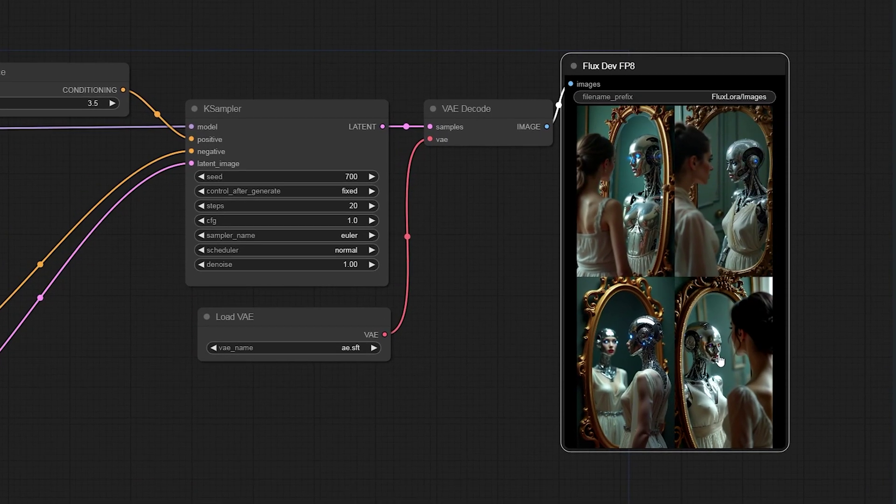
click(719, 362)
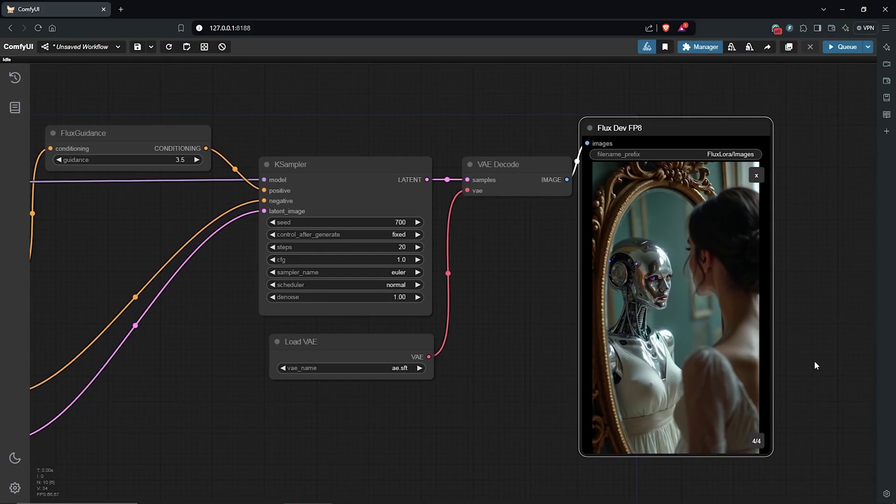
scroll(780, 358, up, 2)
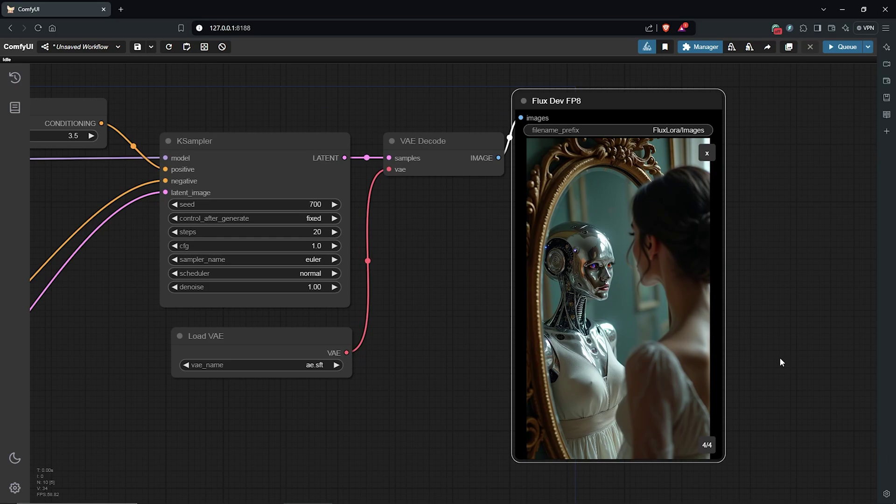
scroll(781, 360, down, 1)
drag(497, 355, 573, 357)
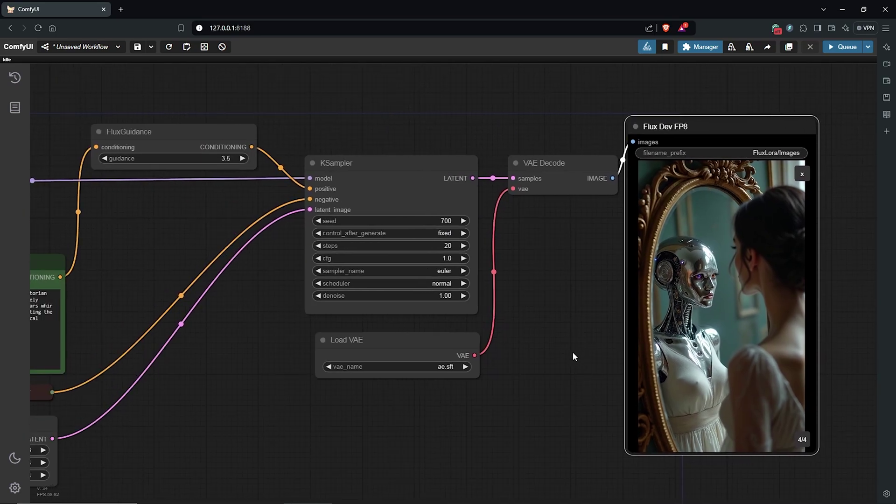
scroll(566, 254, down, 4)
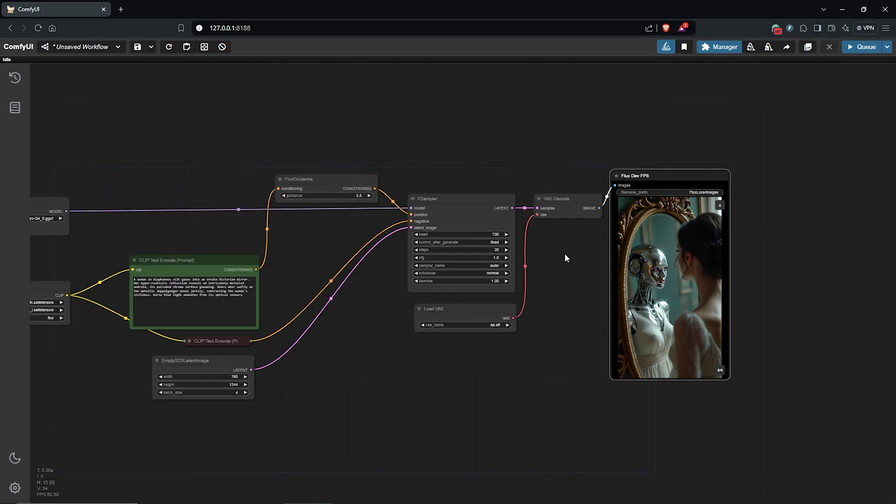
drag(532, 335, 650, 342)
drag(642, 339, 651, 338)
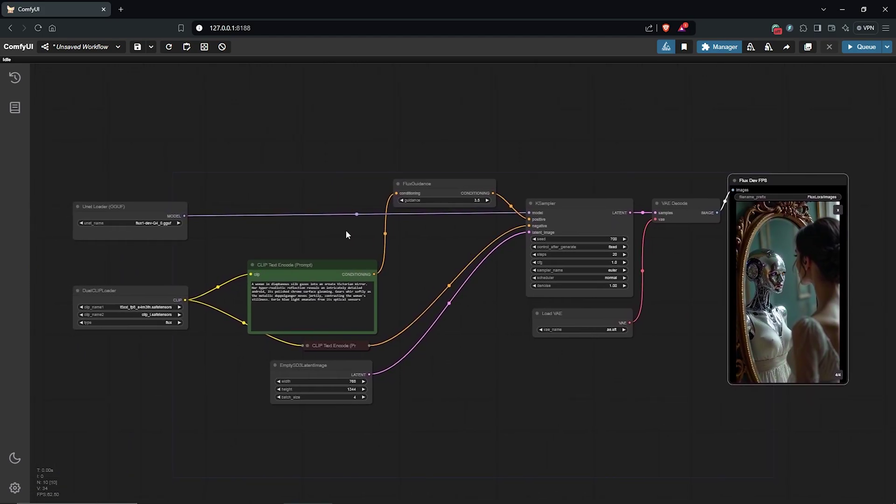
scroll(345, 233, up, 6)
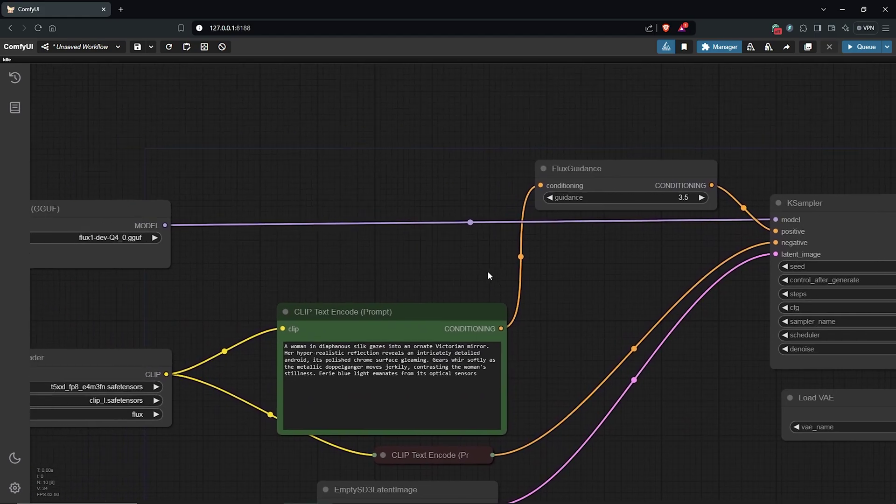
Open the Add Node loaders category offering LoraLoaderModelOnly on the canvas
drag(489, 276, 610, 330)
click(272, 270)
scroll(271, 270, down, 1)
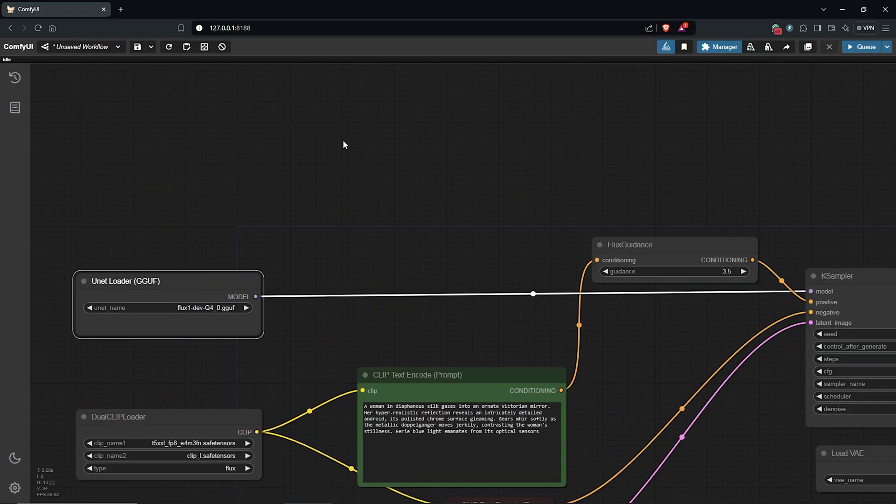
right_click(344, 142)
click(351, 142)
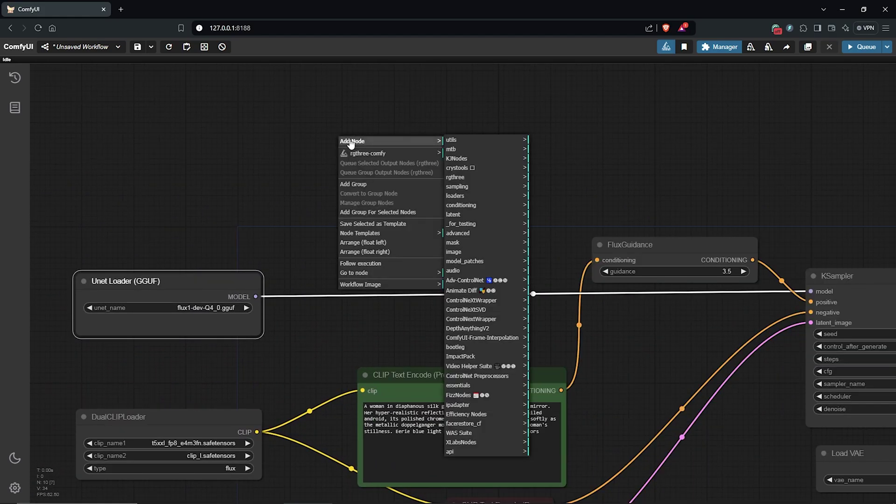
click(491, 199)
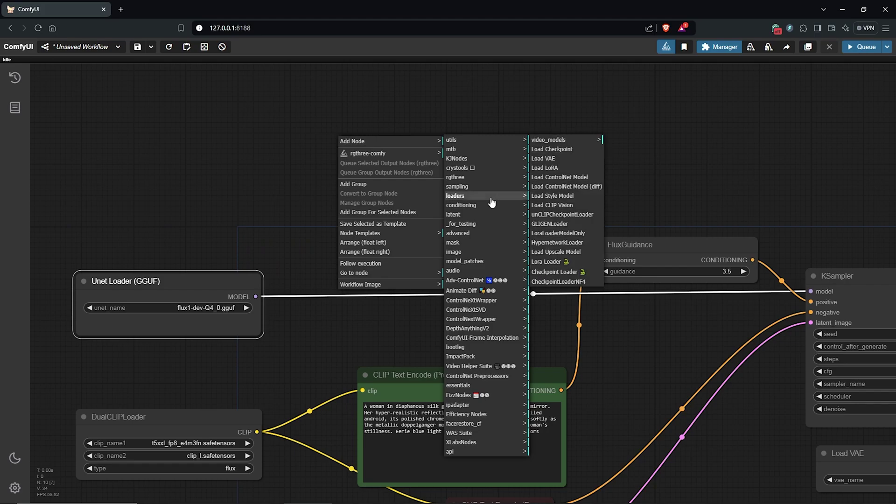
Add a LoraLoaderModelOnly node loading FLUX-daubrez-DB4RZ with model strength 1.00
click(557, 234)
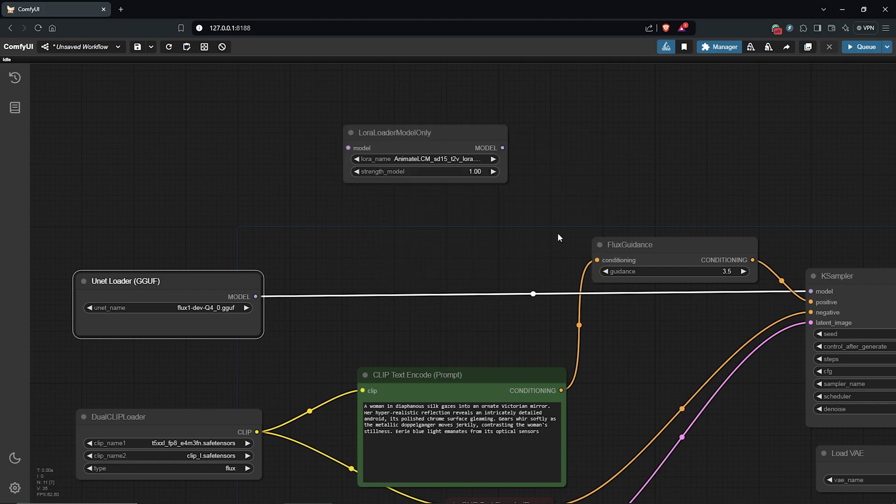
drag(438, 150, 502, 189)
click(443, 200)
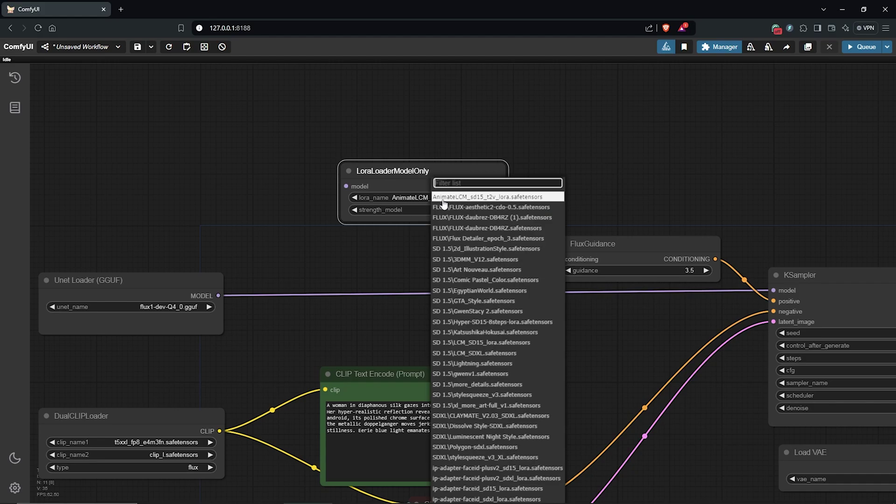
click(469, 219)
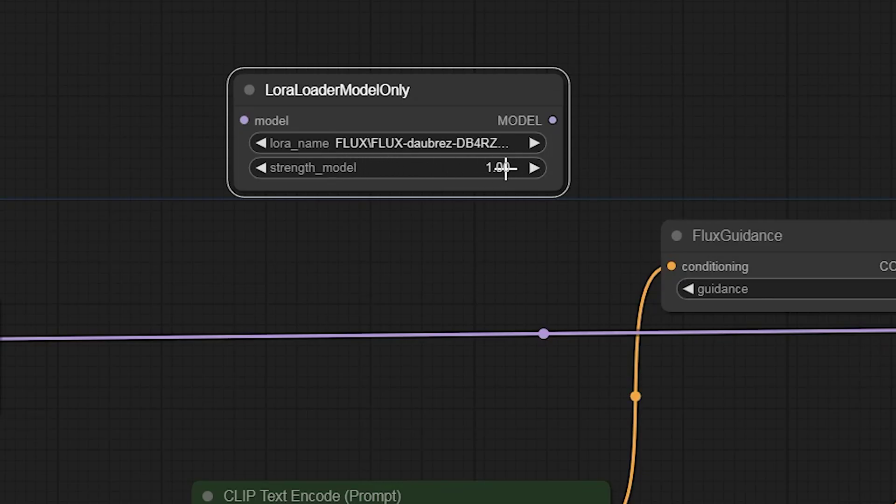
click(509, 167)
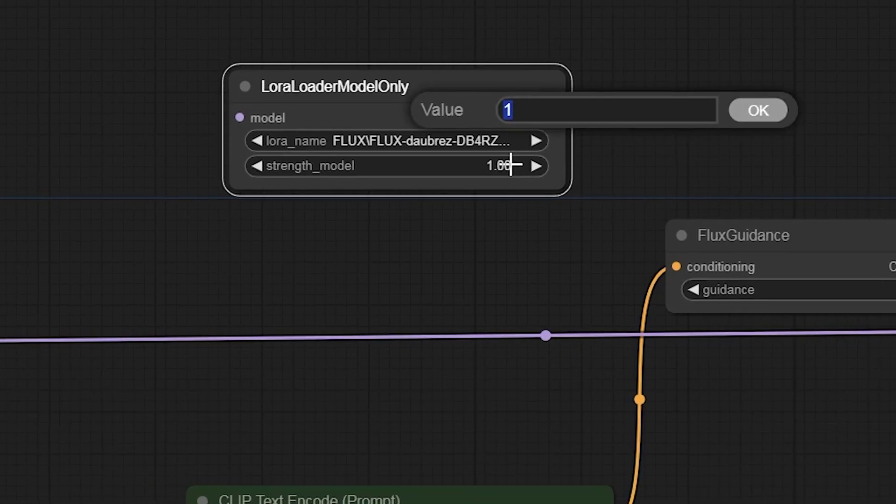
text(0.)
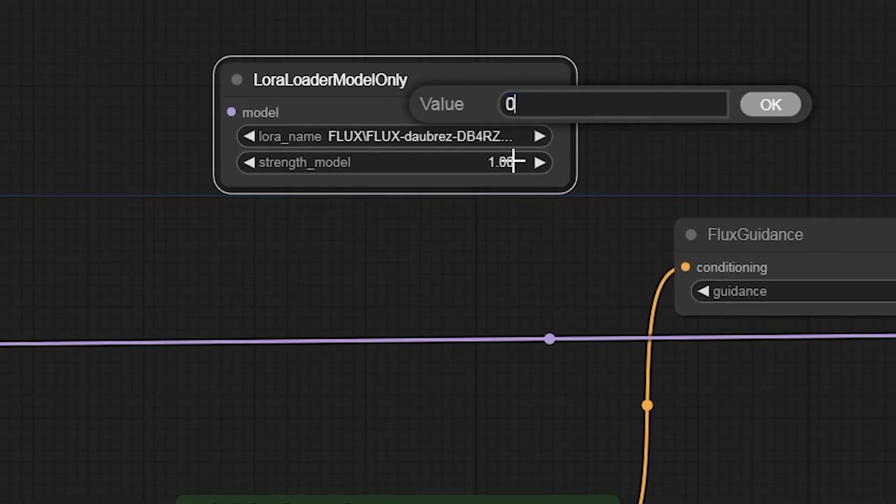
text(5)
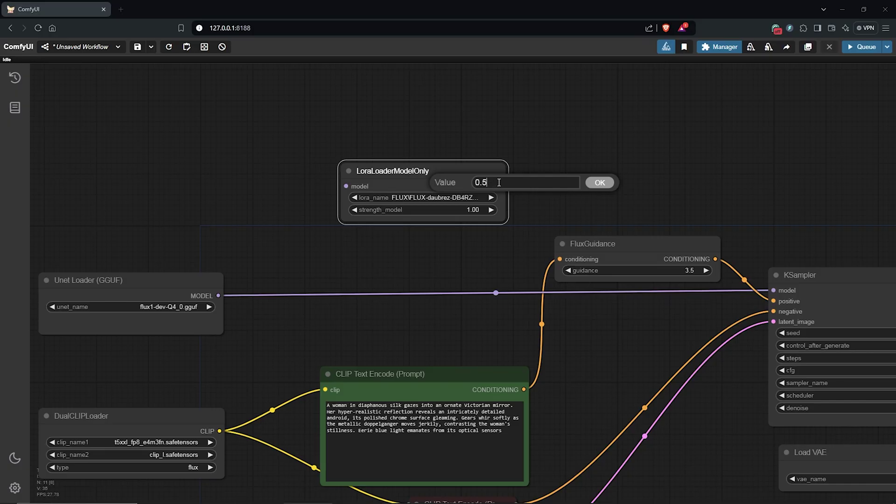
click(607, 184)
Colour the LoraLoaderModelOnly node purple
scroll(604, 180, down, 3)
right_click(488, 173)
click(504, 334)
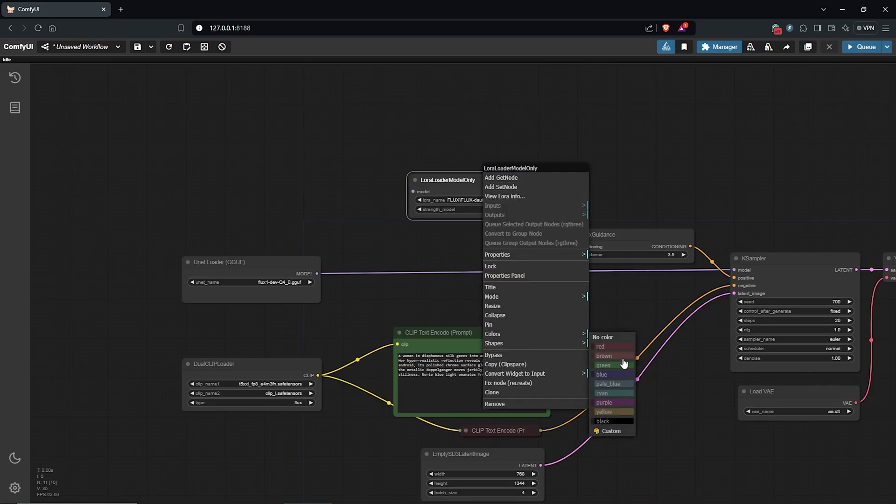
click(612, 402)
Wire the Unet Loader's MODEL through the LoRA loader into KSampler's model input
scroll(609, 335, up, 2)
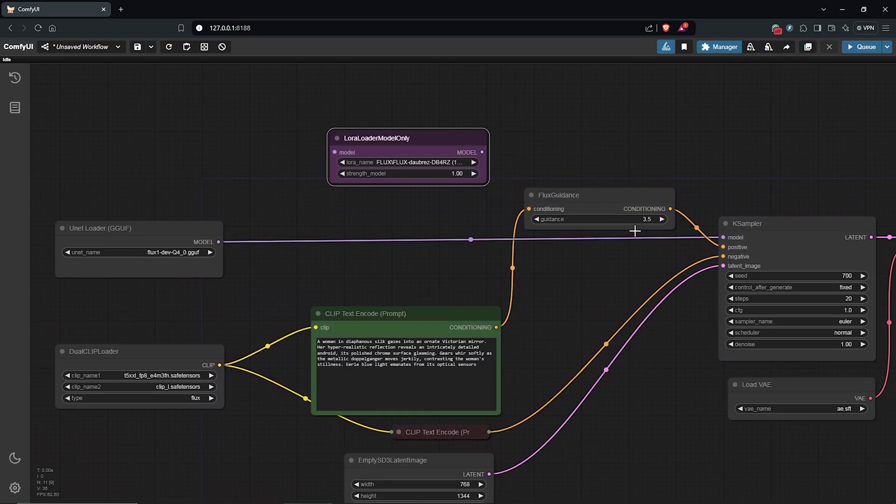
drag(721, 233, 335, 152)
drag(596, 194, 595, 156)
drag(405, 140, 395, 228)
drag(471, 241, 723, 238)
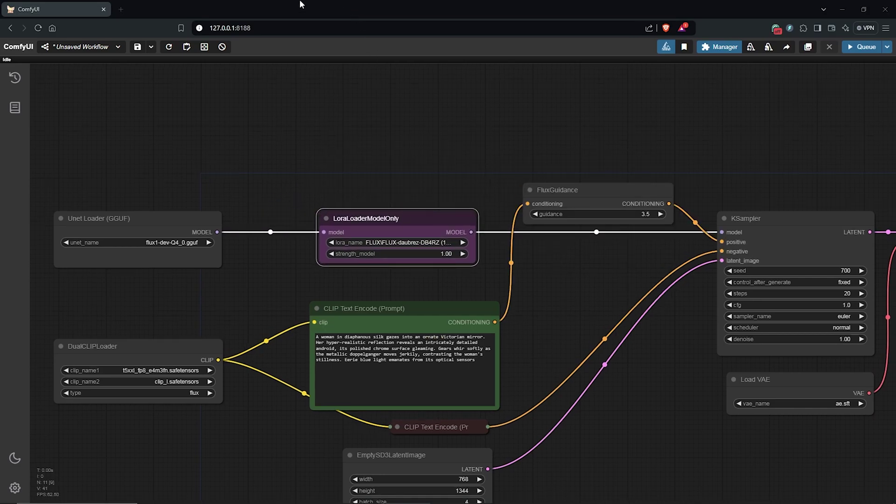
Copy the DB4RZ trigger word from the Daubrez FLUX Civitai page and bring ComfyUI's prompt node into view
click(121, 10)
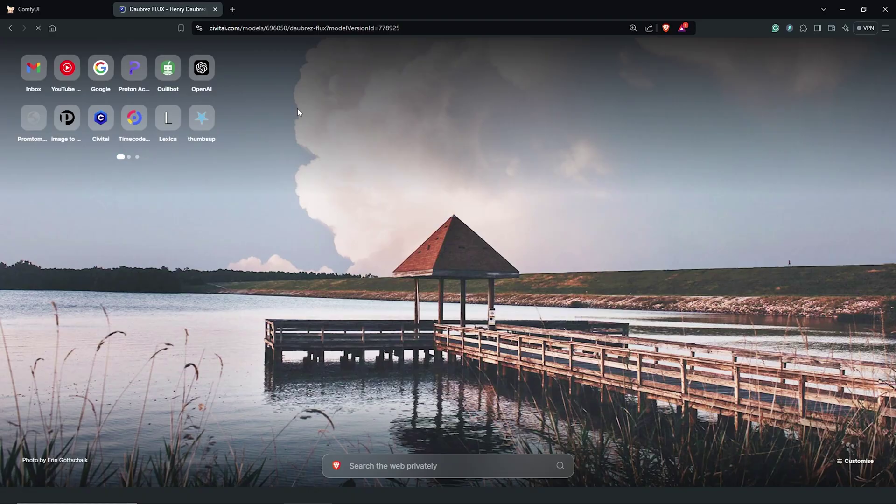
scroll(297, 107, down, 5)
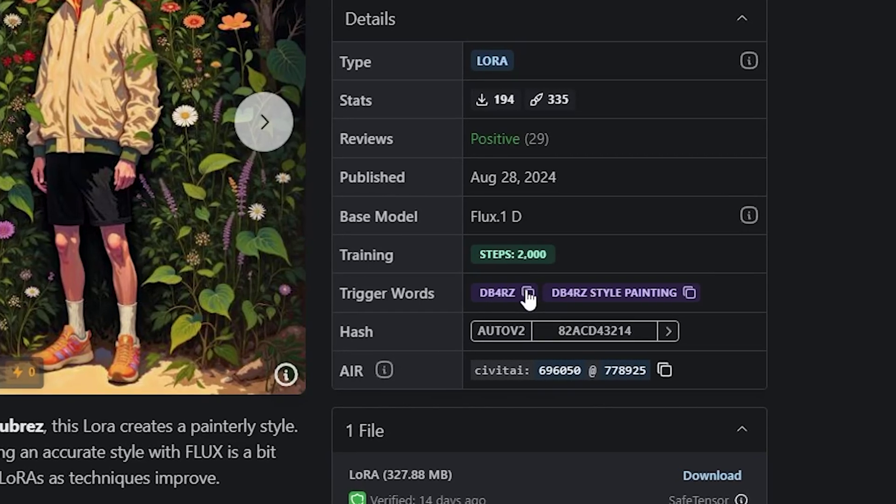
click(531, 293)
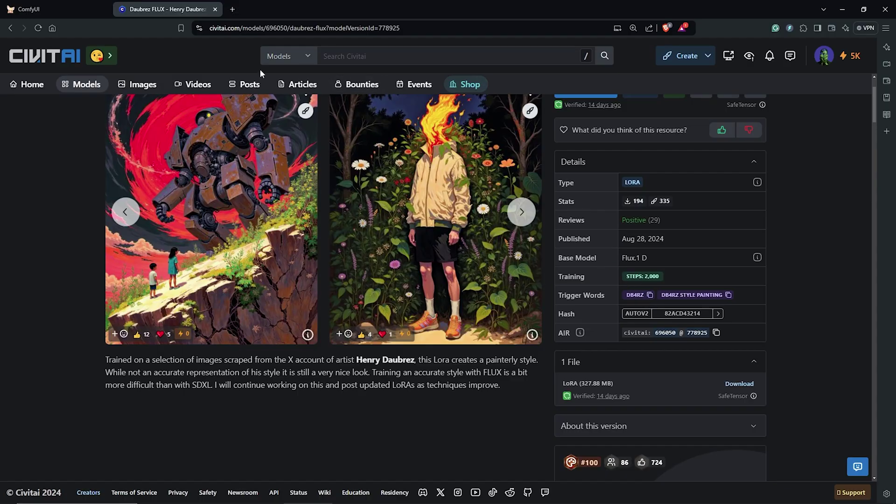
click(63, 6)
scroll(560, 320, up, 5)
drag(552, 329, 659, 269)
Prefix the positive prompt with 'DB4RZ,' and pan over to the Flux Dev FP8 image node
click(208, 253)
key(ctrl+v)
text(,)
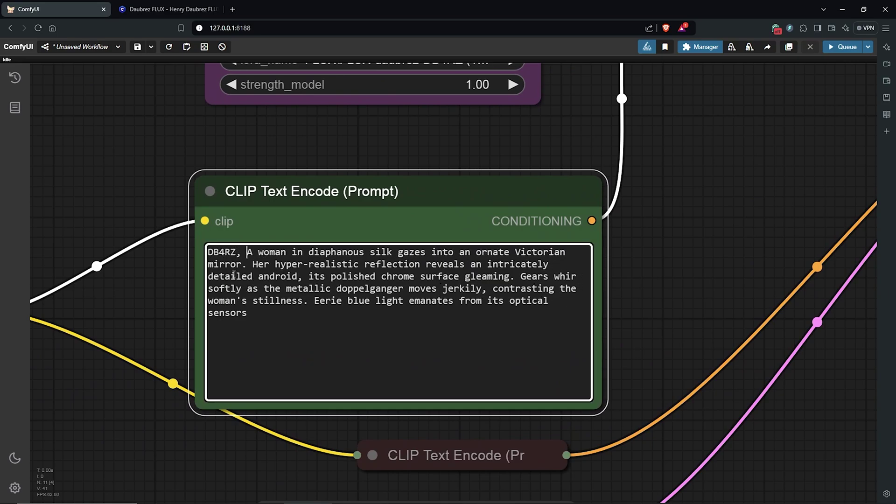
scroll(634, 300, down, 5)
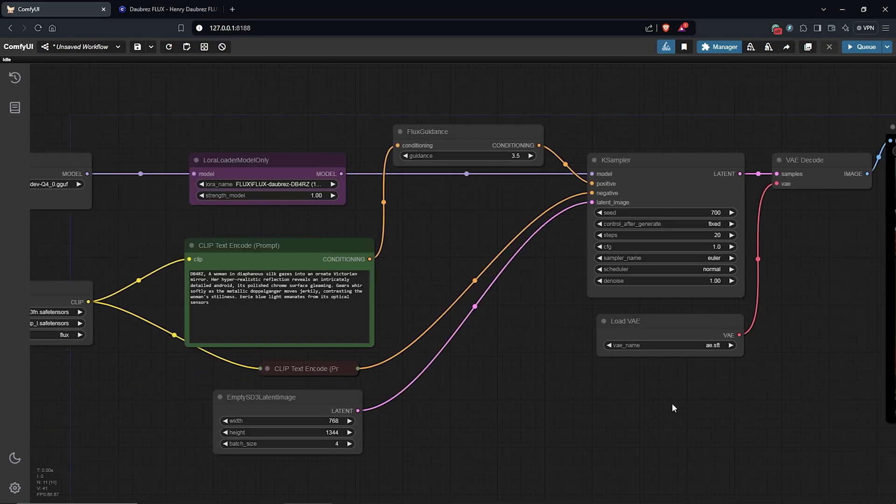
drag(672, 402, 367, 404)
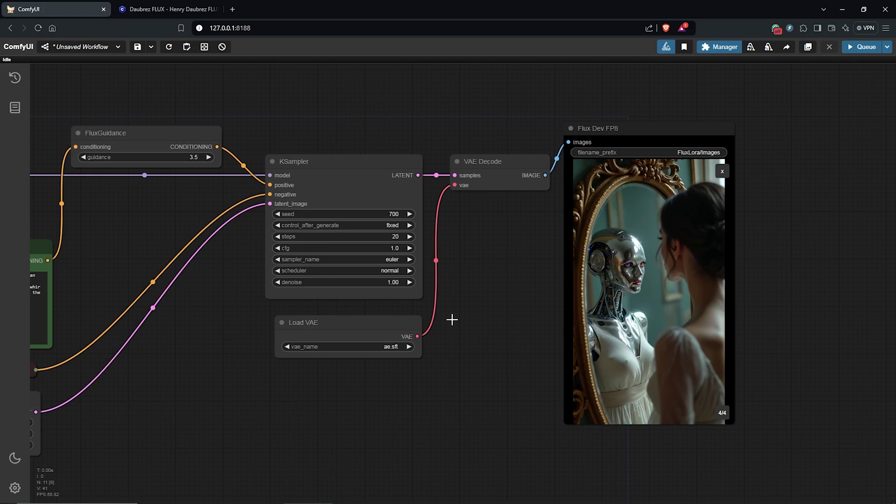
click(584, 130)
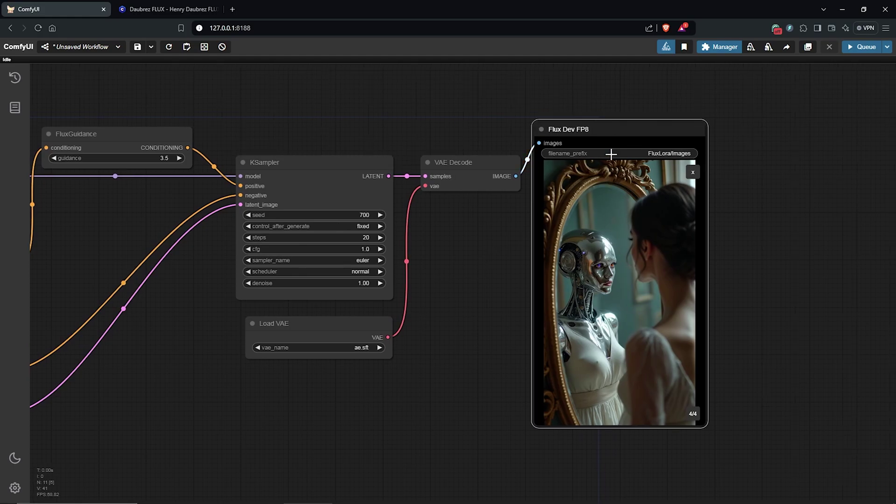
Bypass the Flux Dev FP8 node and add a Save Image node fed by VAE Decode's IMAGE
right_click(610, 129)
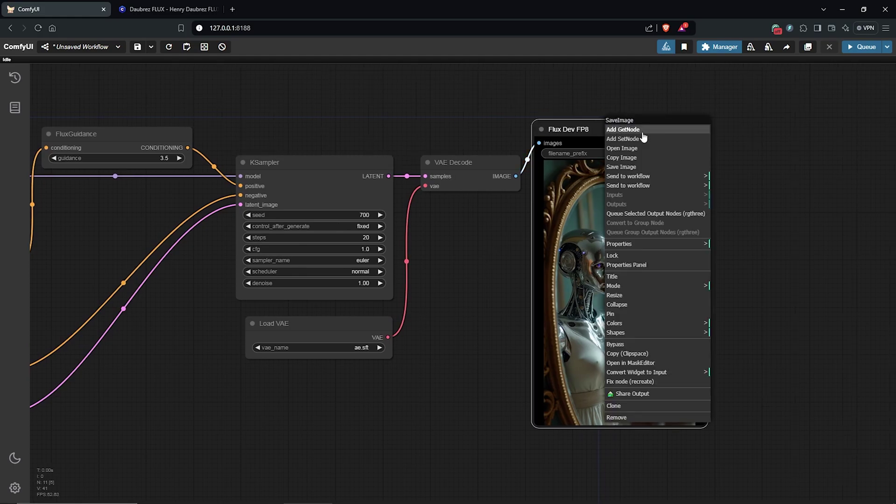
click(631, 343)
scroll(463, 199, up, 1)
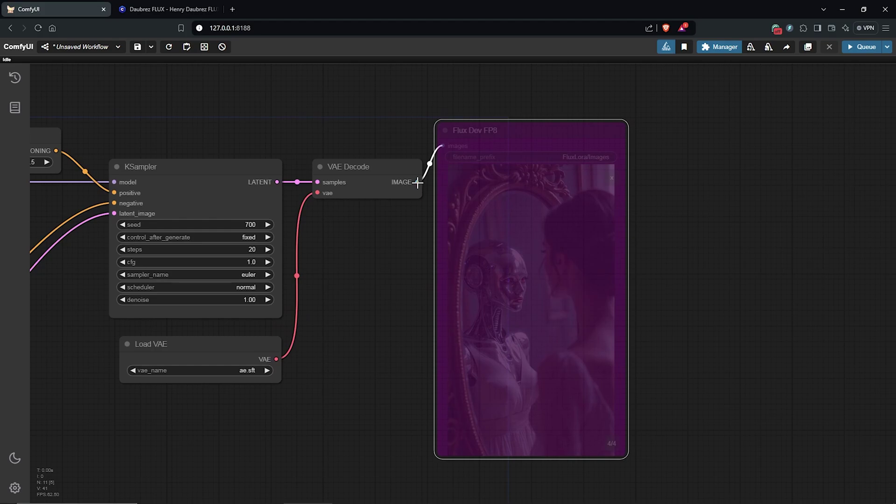
drag(418, 182, 694, 105)
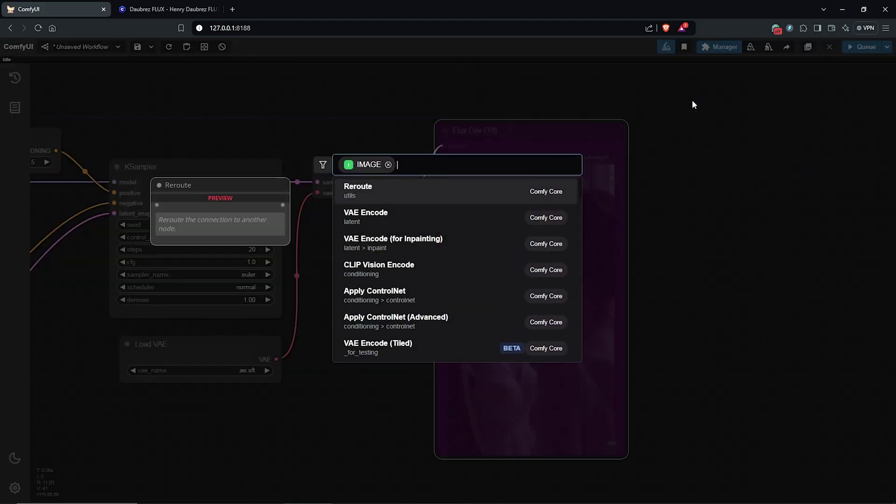
text(save)
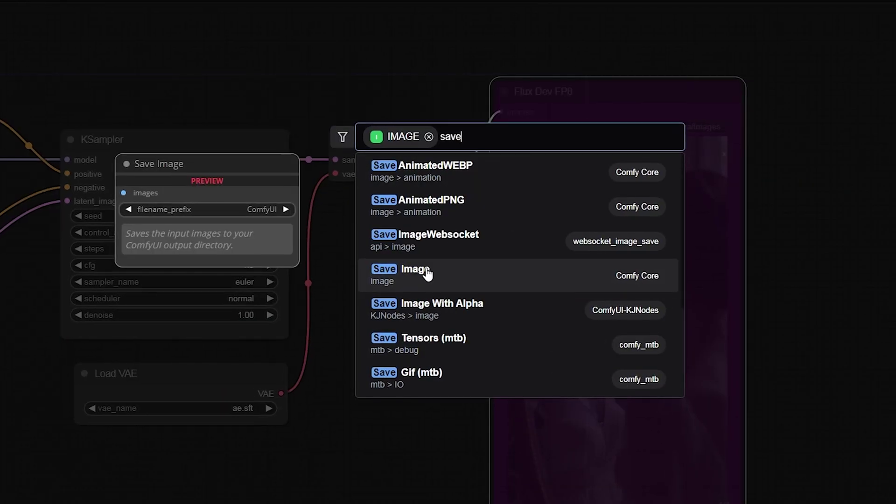
click(384, 280)
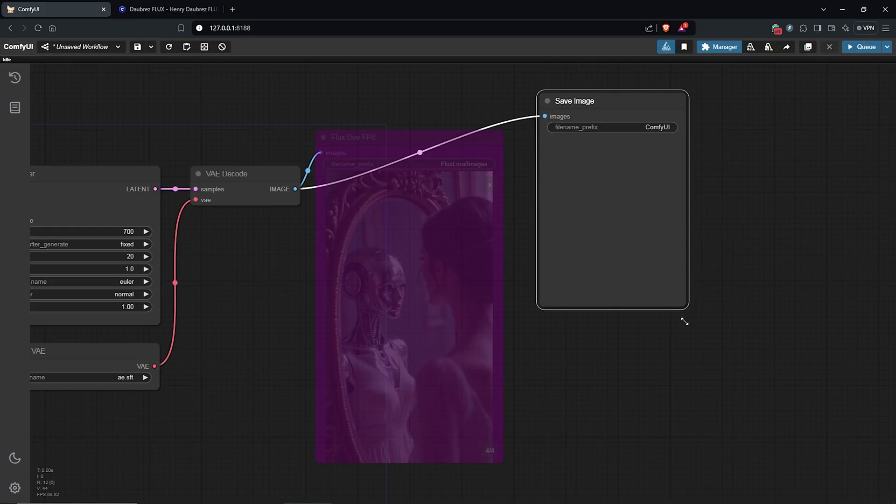
Set the Save Image filename_prefix to FluxLora/Lora and colour the node purple
drag(686, 320, 737, 467)
click(657, 126)
text(FluxLora/Lora)
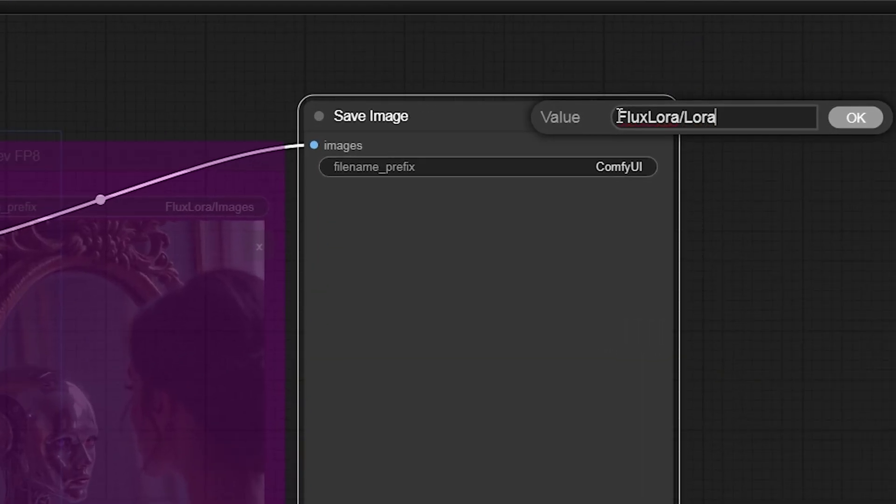
click(849, 118)
right_click(537, 103)
click(561, 411)
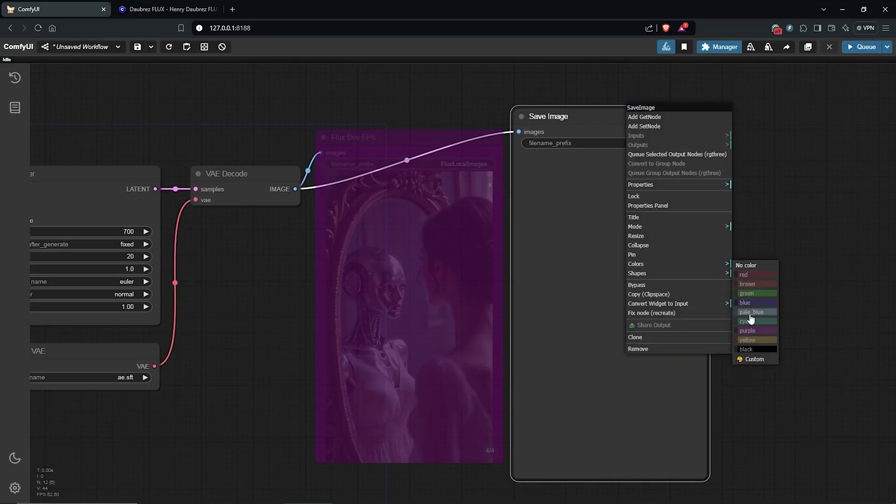
click(749, 331)
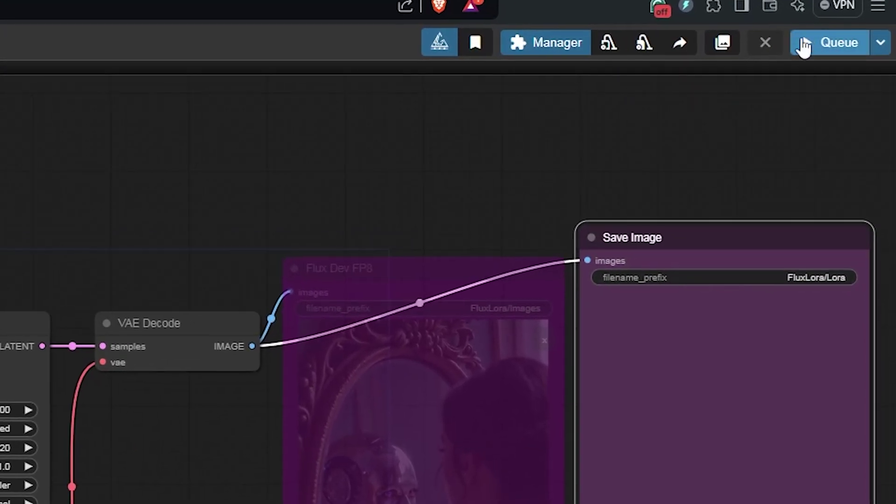
Queue the DB4RZ LoRA workflow for four painterly mirror images and enlarge the fourth
click(813, 45)
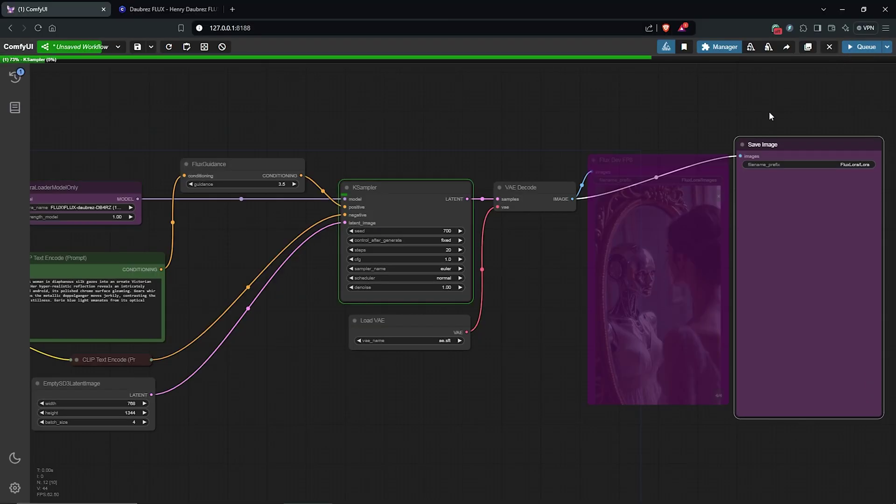
scroll(770, 116, up, 2)
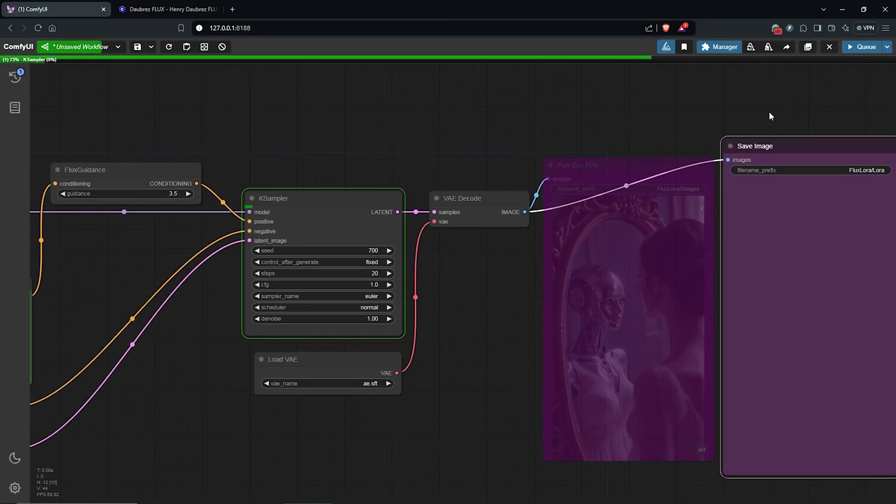
drag(771, 116, 738, 80)
scroll(738, 81, up, 1)
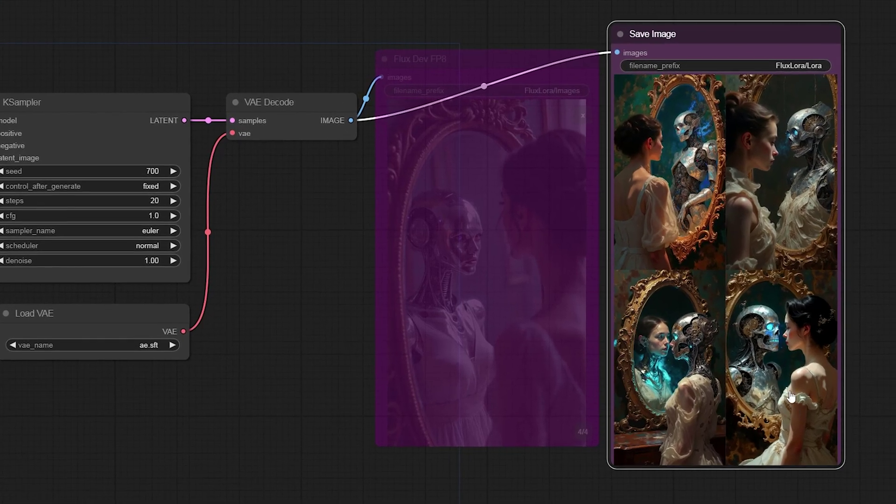
click(789, 381)
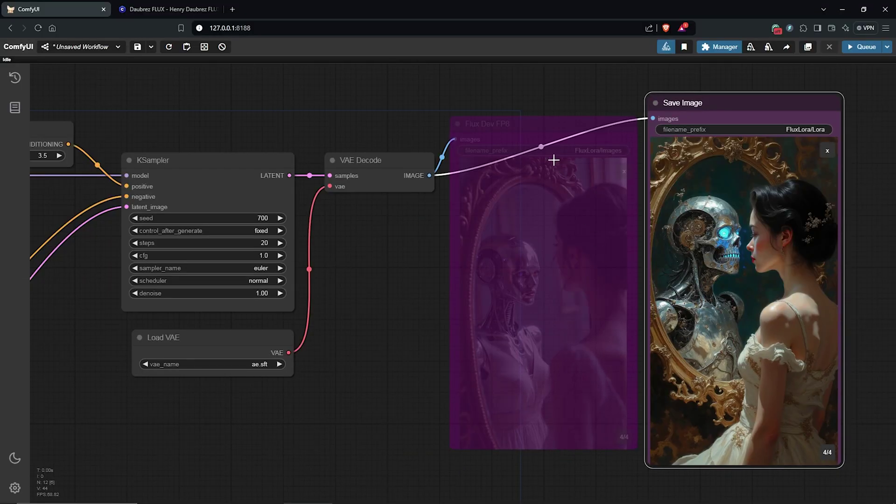
Un-bypass the Flux Dev FP8 node so the plain image shows again beside the LoRA output
click(464, 63)
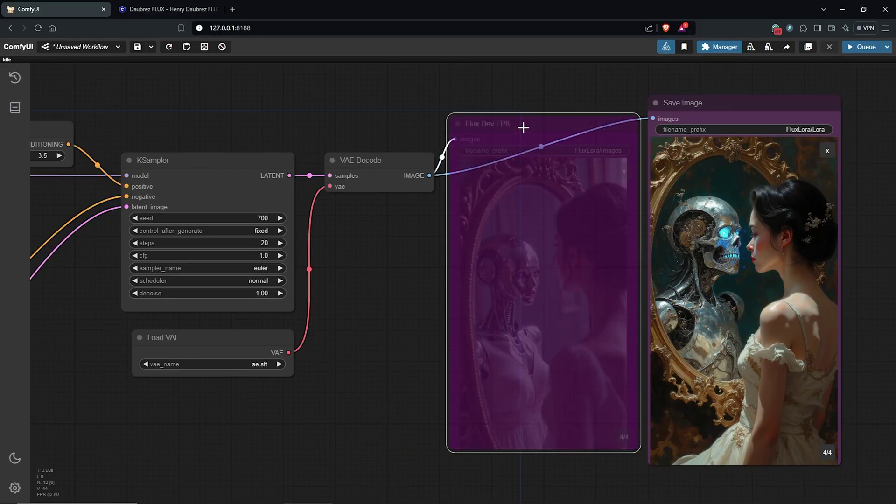
right_click(462, 52)
click(540, 341)
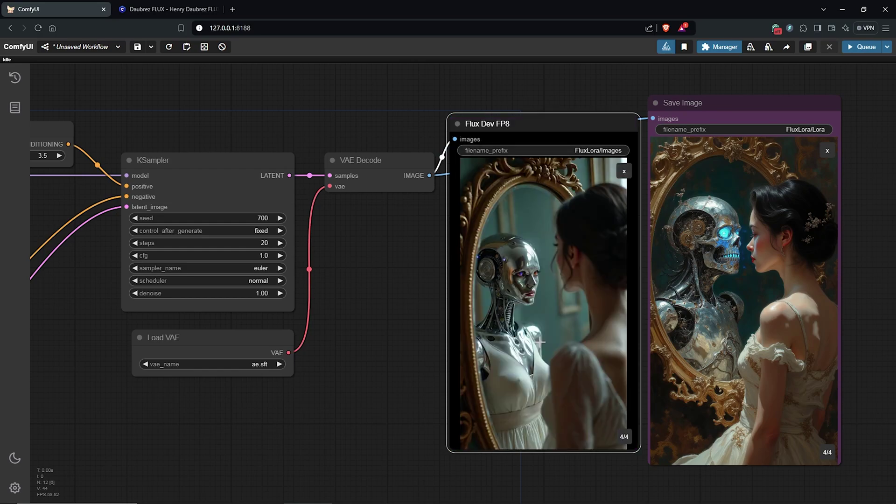
click(408, 272)
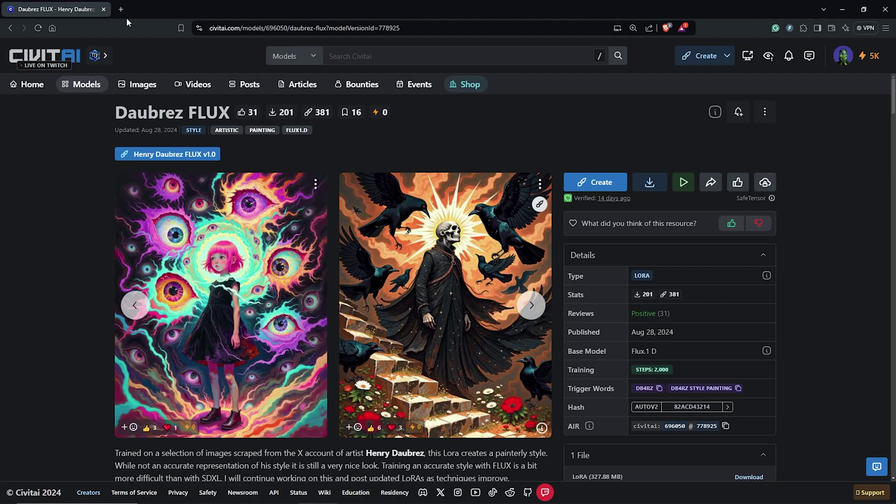
Browse the Aesthetic LoRA for FLUX page, then step through the Flux Detailer example images
click(123, 9)
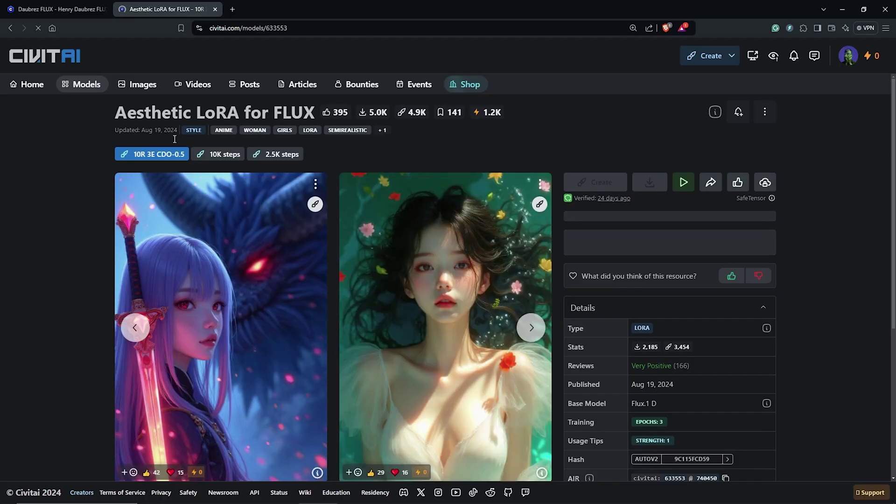
drag(115, 112, 321, 114)
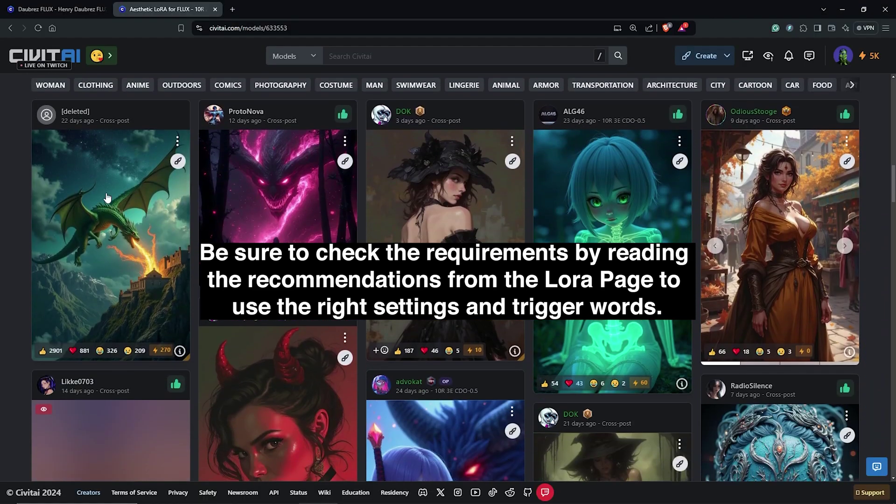
scroll(432, 290, down, 3)
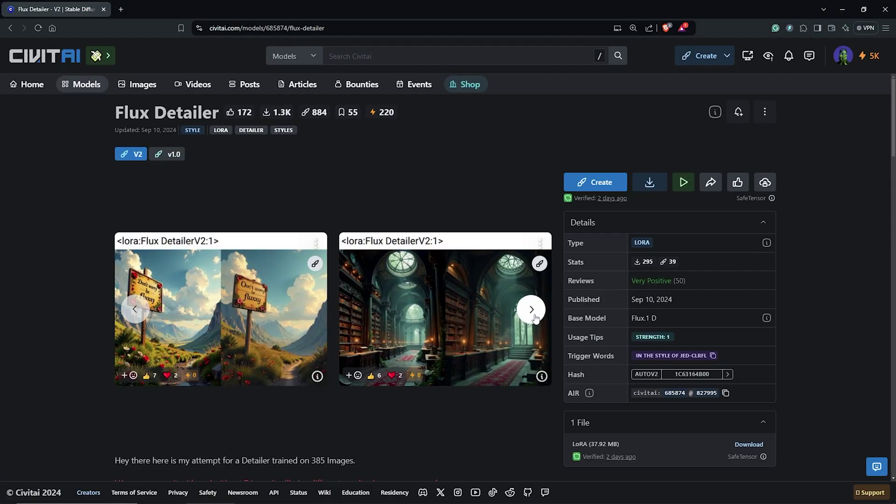
click(532, 309)
click(532, 310)
click(532, 309)
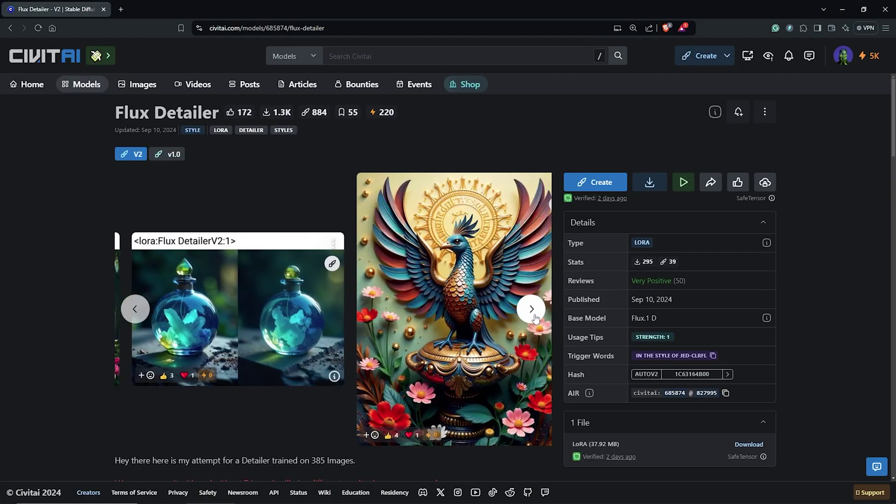
click(535, 318)
click(535, 317)
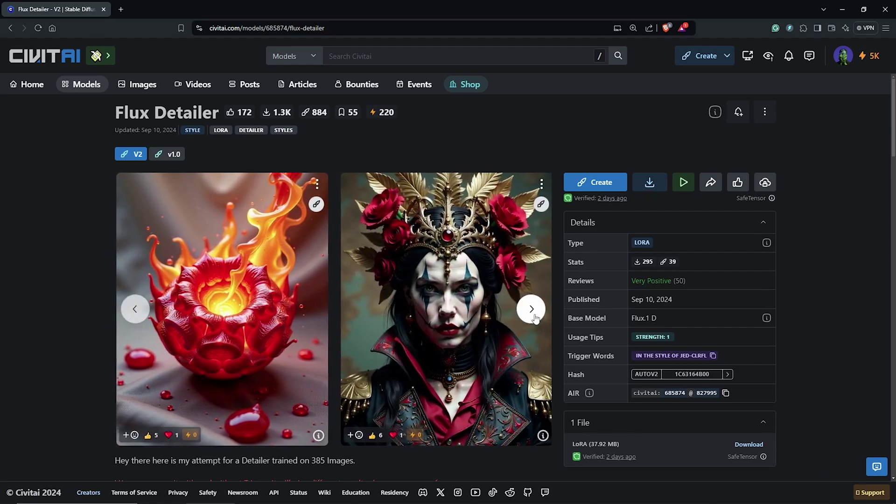